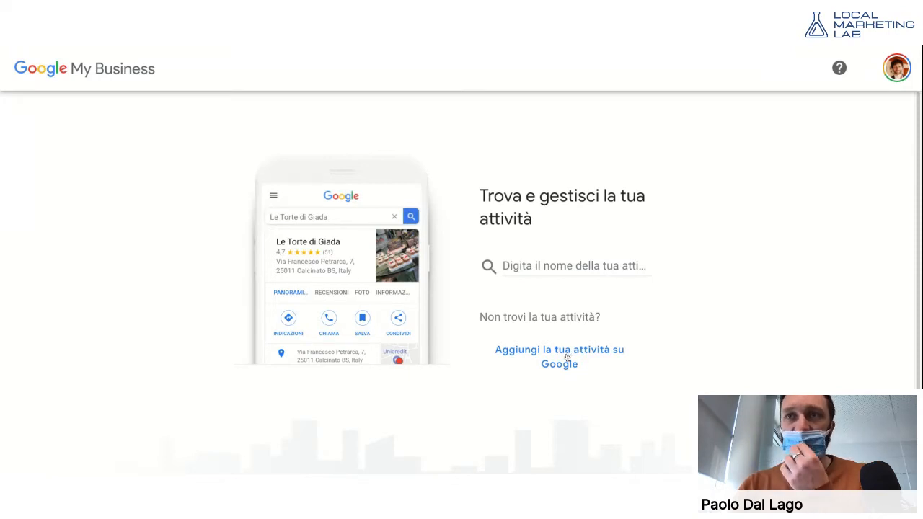
- Add a new business to Google with the name "Local Lab" and proceed to the category question
{"action": "left_click", "coordinate": [566, 359]}
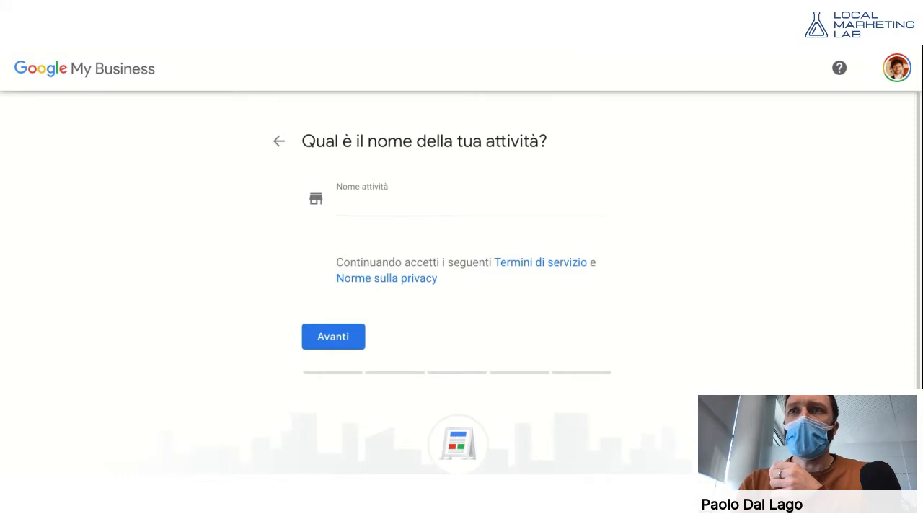
{"action": "left_click", "coordinate": [355, 209]}
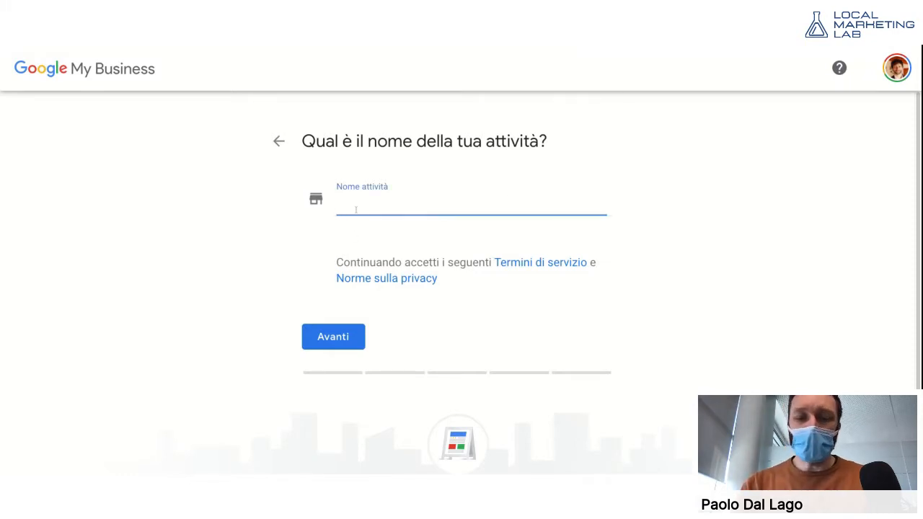
{"action": "type", "text": "Local Lab"}
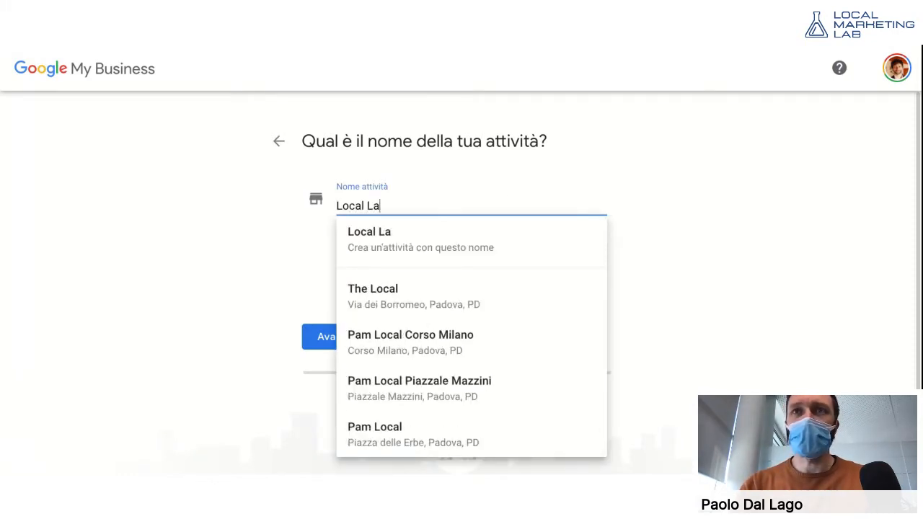
{"action": "left_click", "coordinate": [766, 245]}
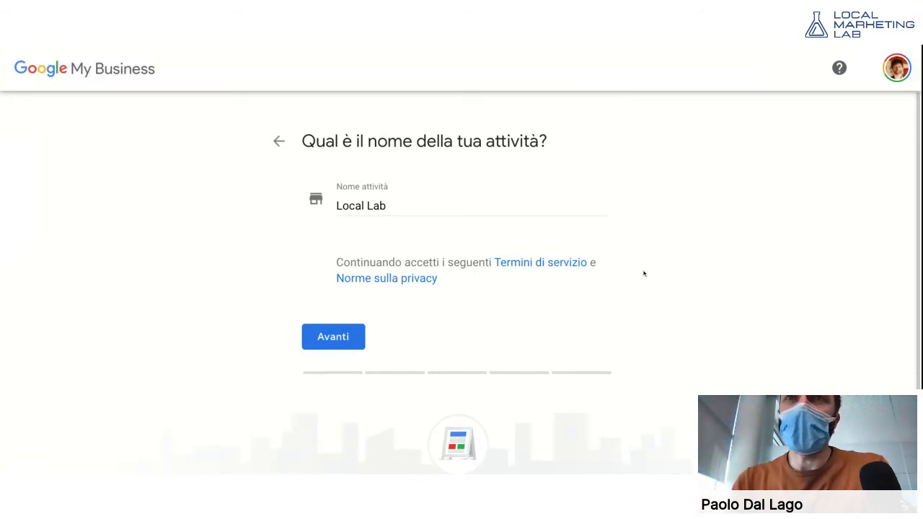
{"action": "left_click", "coordinate": [342, 342]}
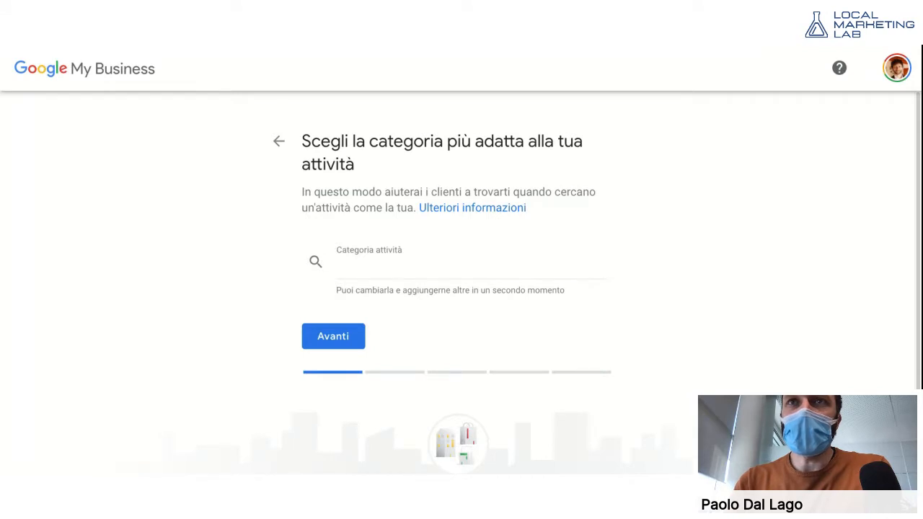
- Try searching the business categories for "Consulenza", look through the suggestions and clear the search text
{"action": "left_click", "coordinate": [383, 267]}
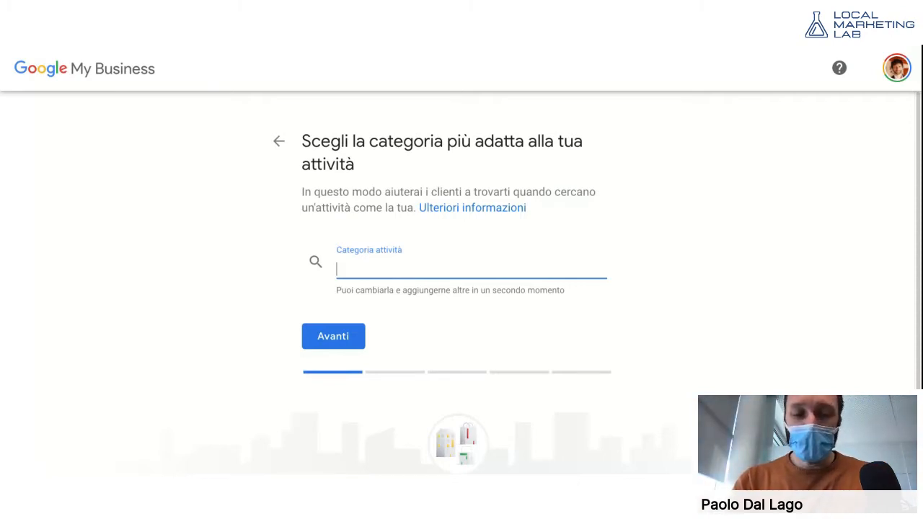
{"action": "type", "text": "Consulen"}
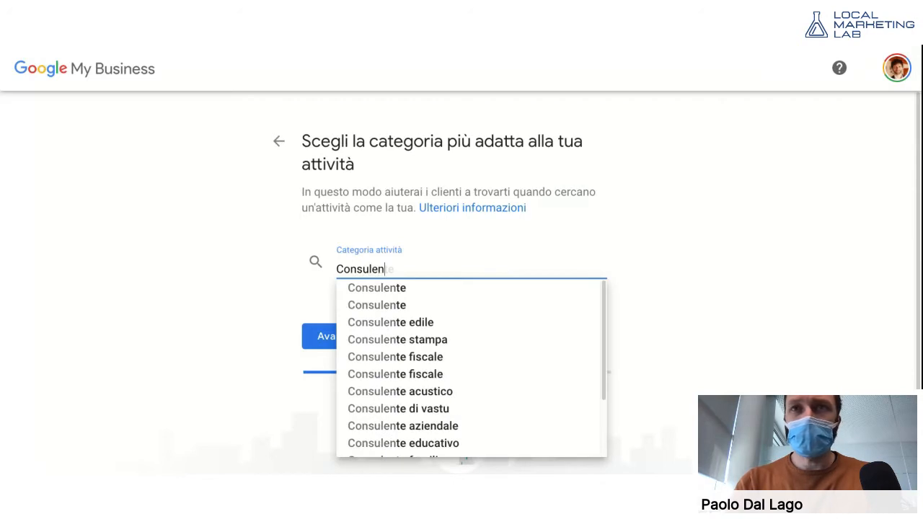
{"action": "type", "text": "za"}
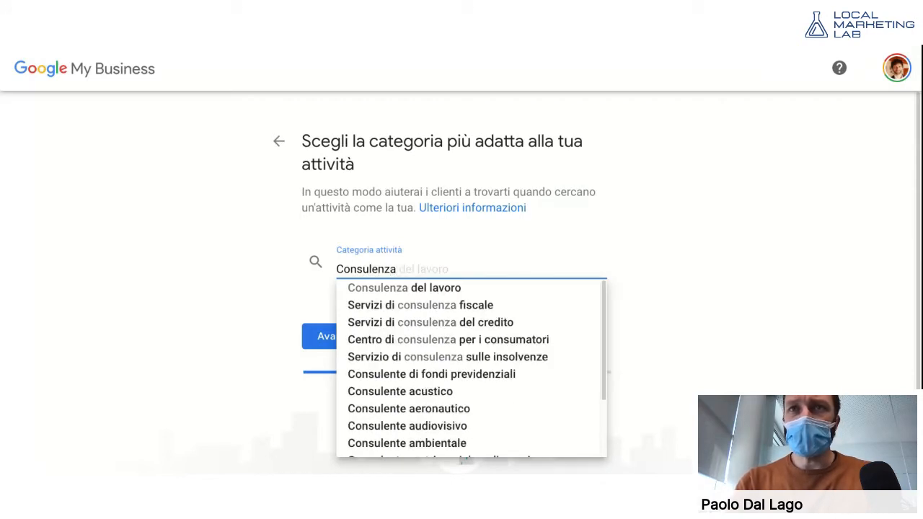
{"action": "scroll", "coordinate": [534, 349], "scroll_direction": "down", "scroll_amount": 2}
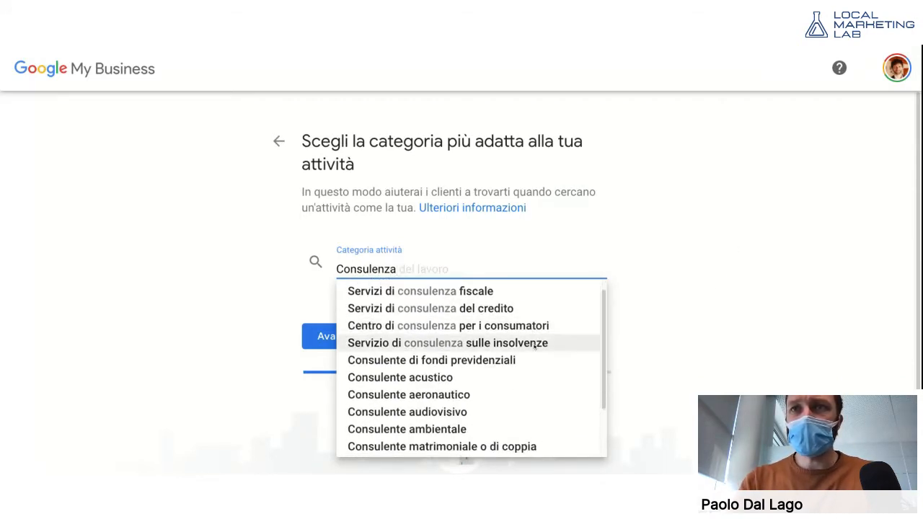
{"action": "scroll", "coordinate": [534, 349], "scroll_direction": "down", "scroll_amount": 3}
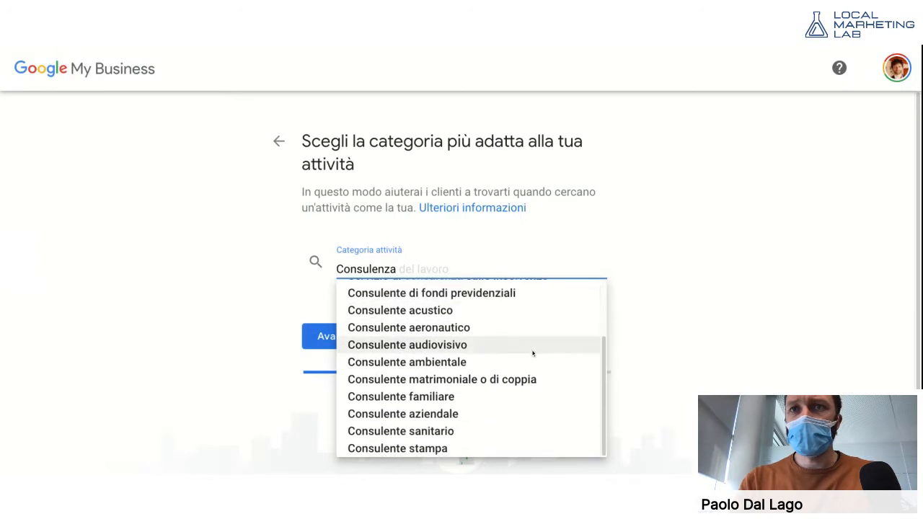
{"action": "scroll", "coordinate": [523, 396], "scroll_direction": "up", "scroll_amount": 5}
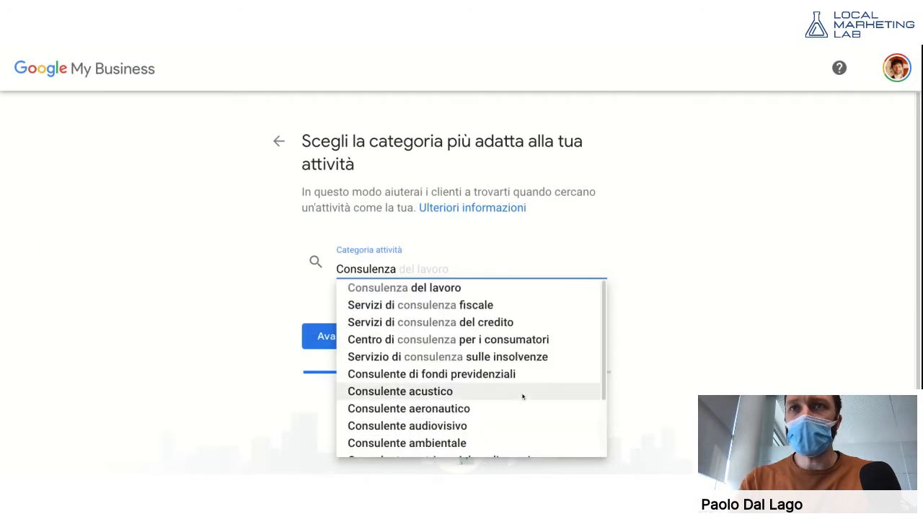
{"action": "key", "text": "ctrl+a"}
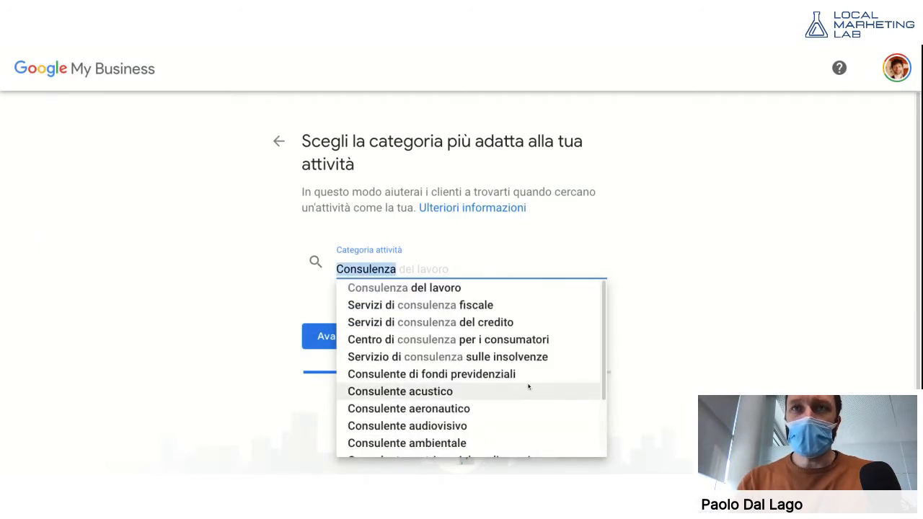
{"action": "key", "text": "BackSpace"}
{"action": "type", "text": "Cons"}
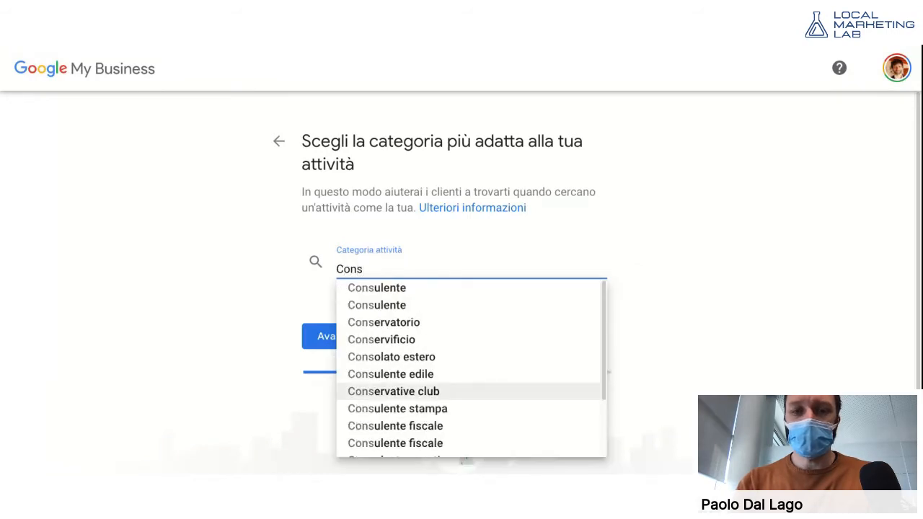
{"action": "key", "text": "ctrl+a"}
{"action": "key", "text": "BackSpace"}
- Search for "Marketing", set the business category to "Agenzia di marketing" and proceed
{"action": "type", "text": "Marketing"}
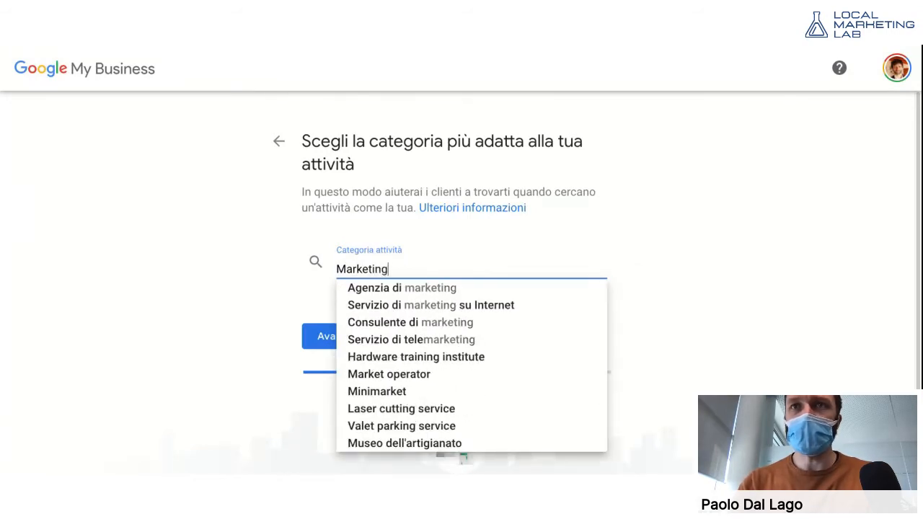
{"action": "left_click", "coordinate": [449, 294]}
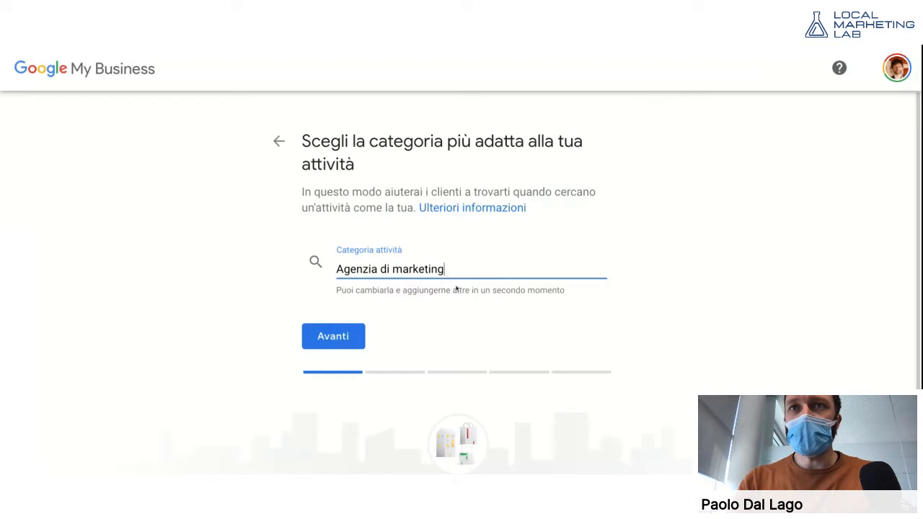
{"action": "left_click", "coordinate": [336, 335]}
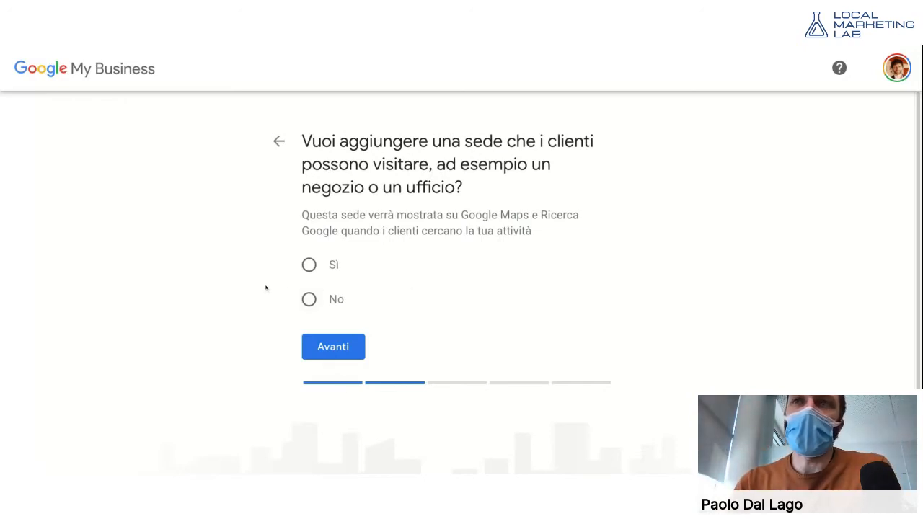
- Answer "Sì" to adding a location customers can visit, and submit the business's street address using the matching address suggestion
{"action": "left_click", "coordinate": [310, 265]}
{"action": "left_click", "coordinate": [328, 349]}
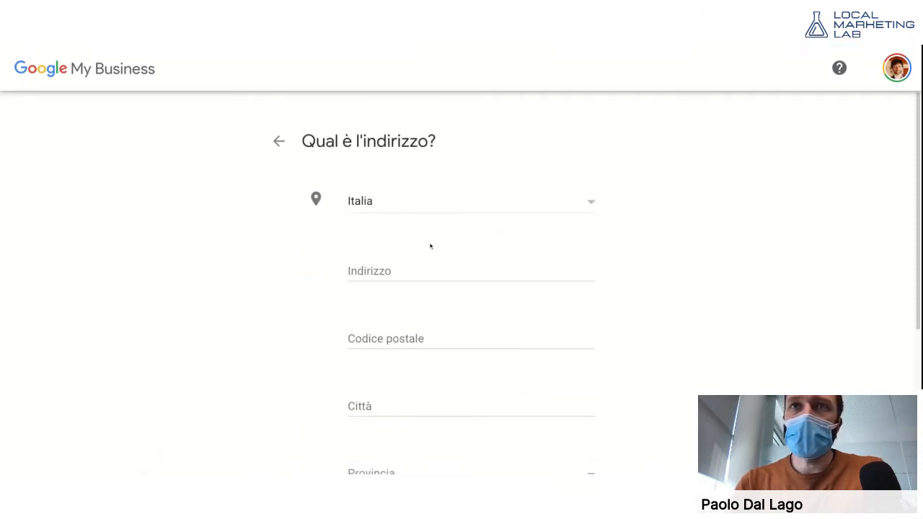
{"action": "left_click", "coordinate": [416, 266]}
{"action": "type", "text": "St"}
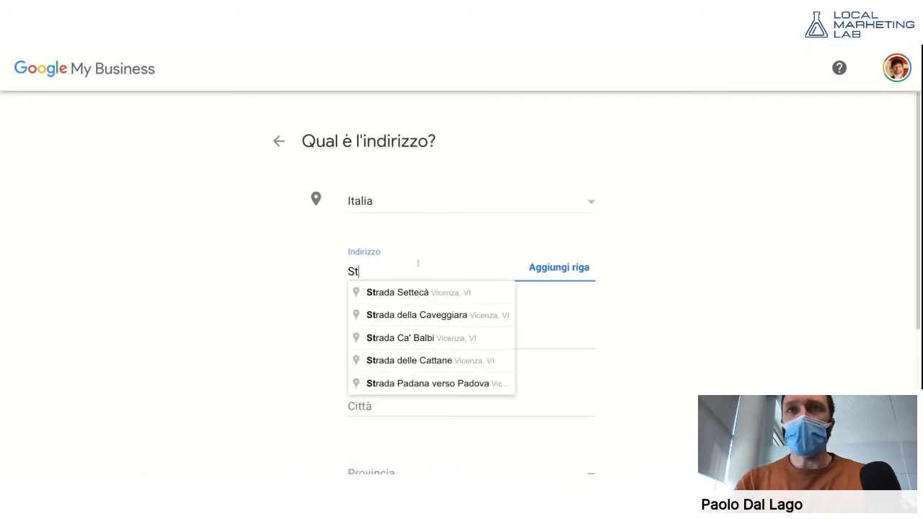
{"action": "type", "text": "rada "}
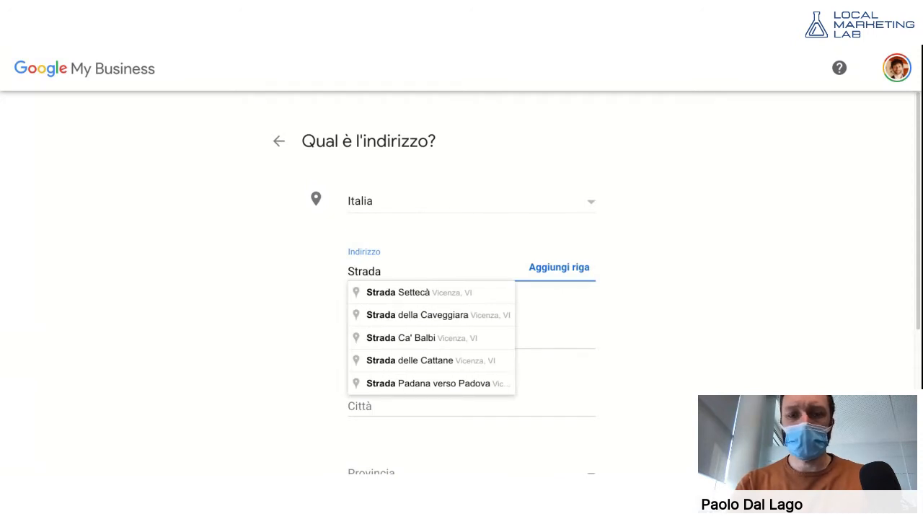
{"action": "type", "text": "C"}
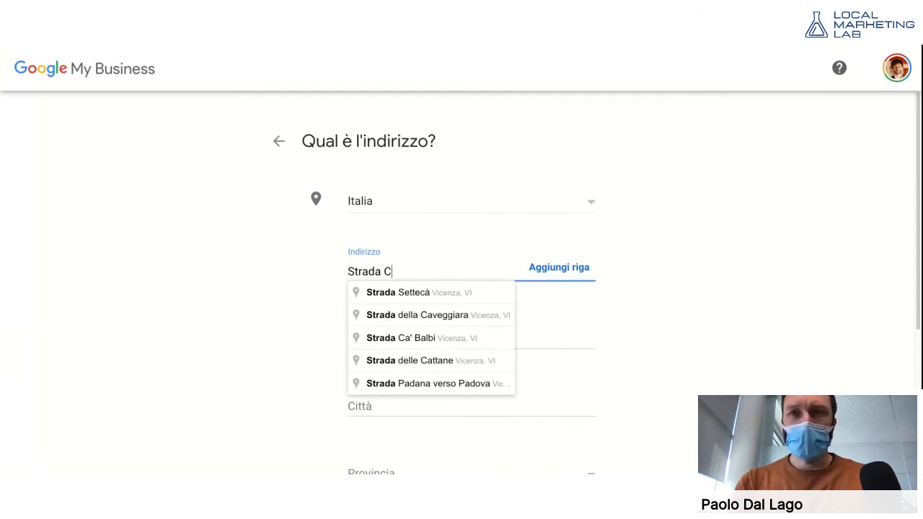
{"action": "type", "text": "asale, 175"}
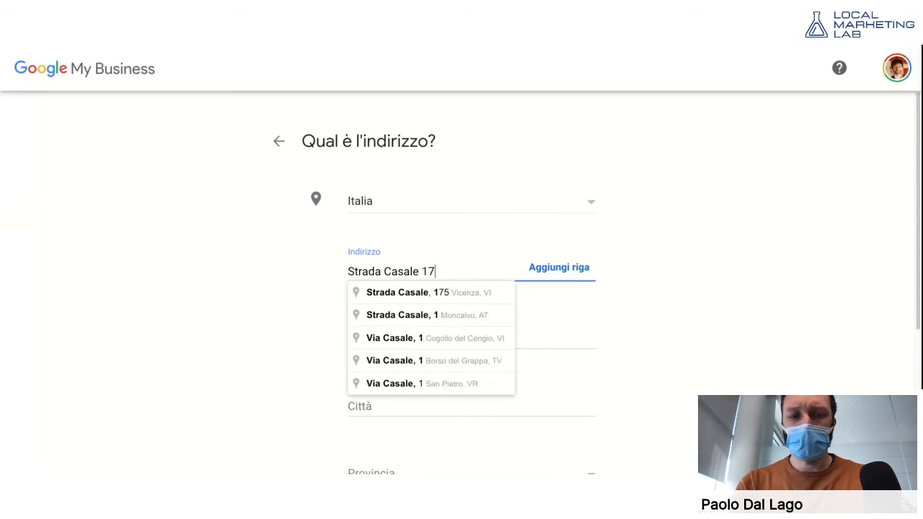
{"action": "left_click", "coordinate": [421, 295]}
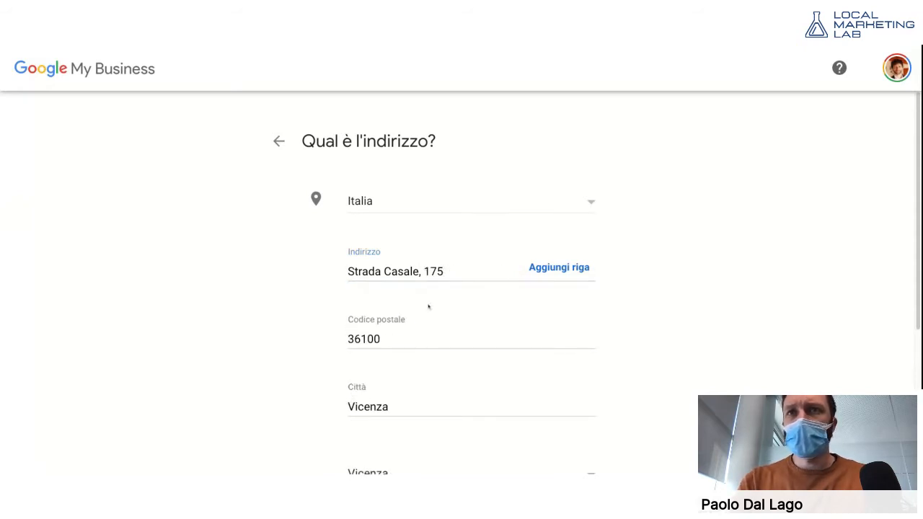
{"action": "scroll", "coordinate": [692, 311], "scroll_direction": "down", "scroll_amount": 1}
{"action": "scroll", "coordinate": [692, 311], "scroll_direction": "down", "scroll_amount": 2}
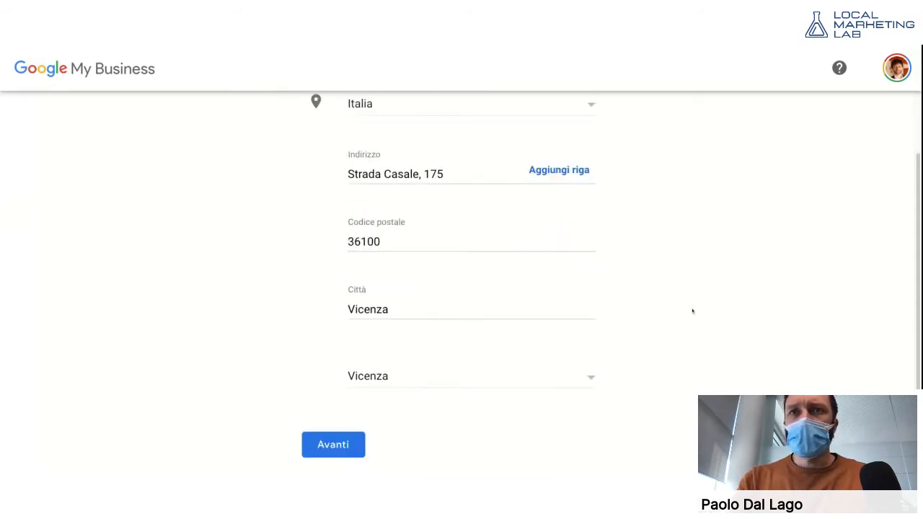
{"action": "left_click", "coordinate": [328, 424]}
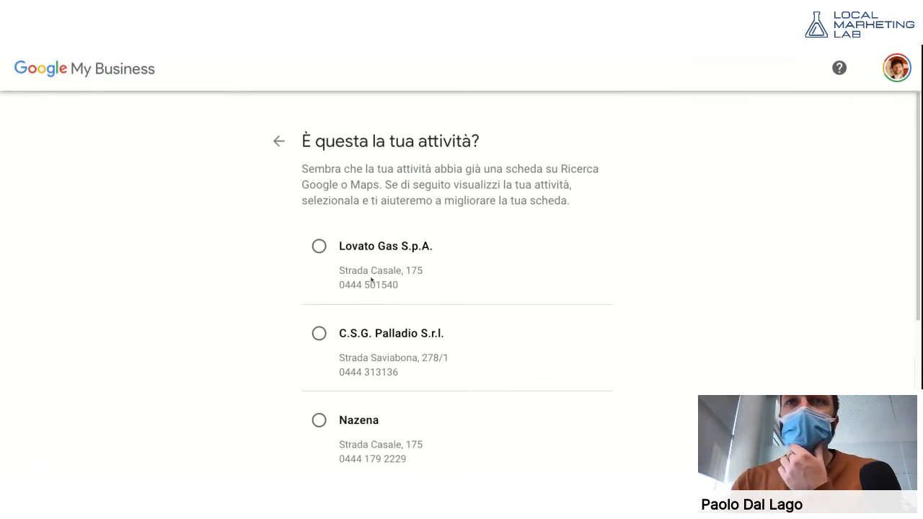
- Select "Nessuna di queste" for the suggested existing listings and "No" for offering services outside the location, submitting both answers
{"action": "scroll", "coordinate": [532, 235], "scroll_direction": "down", "scroll_amount": 1}
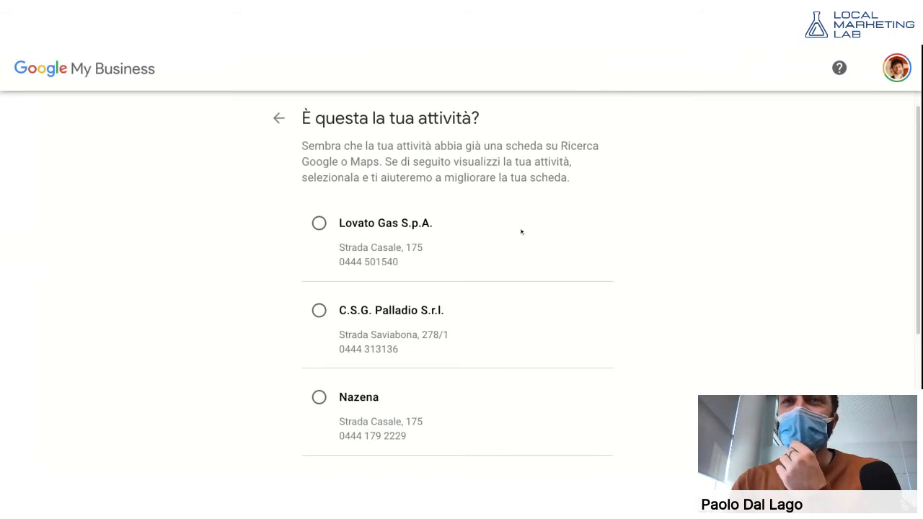
{"action": "scroll", "coordinate": [521, 231], "scroll_direction": "down", "scroll_amount": 1}
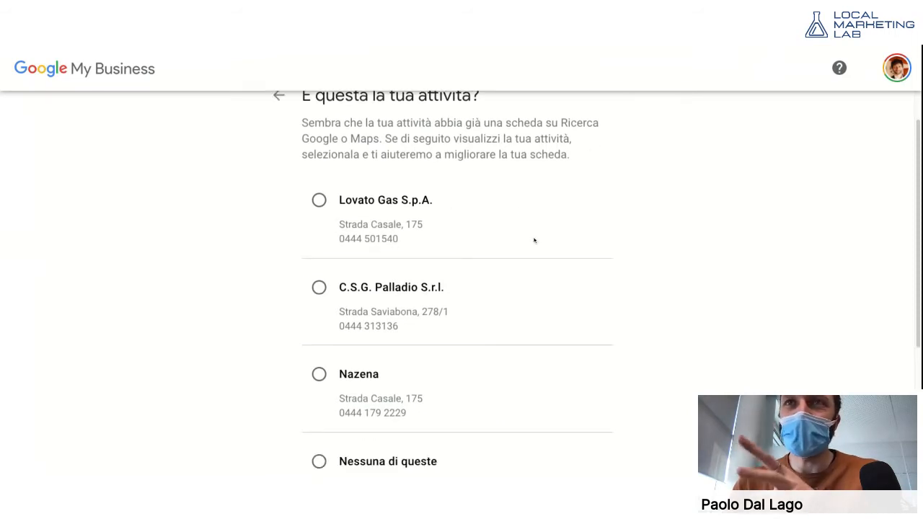
{"action": "scroll", "coordinate": [546, 235], "scroll_direction": "down", "scroll_amount": 1}
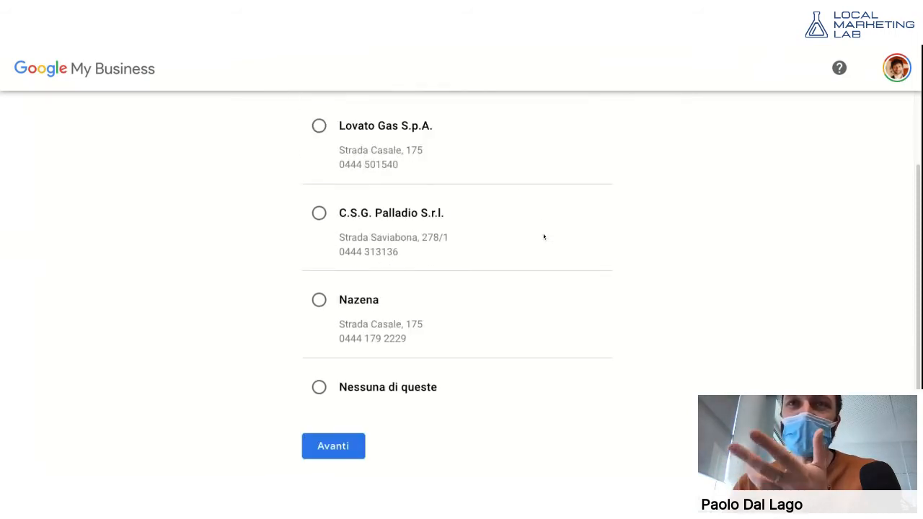
{"action": "scroll", "coordinate": [547, 250], "scroll_direction": "up", "scroll_amount": 1}
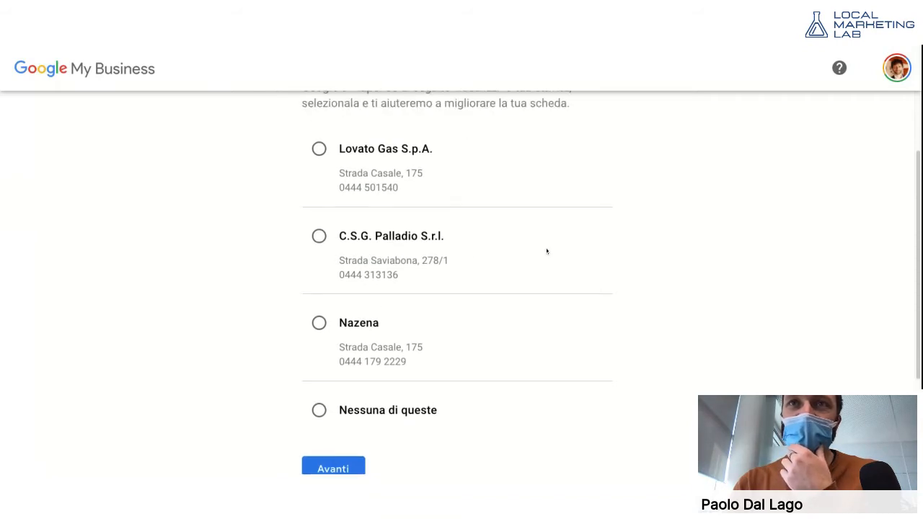
{"action": "scroll", "coordinate": [547, 251], "scroll_direction": "down", "scroll_amount": 2}
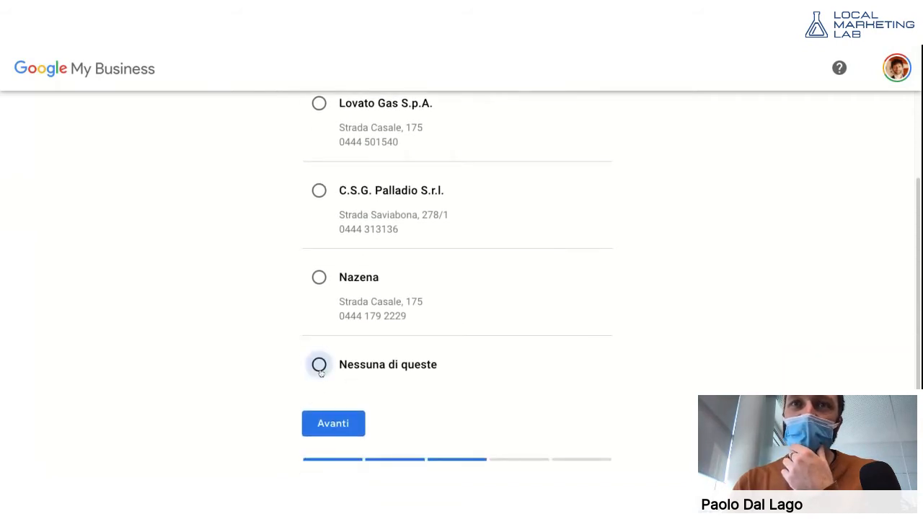
{"action": "left_click", "coordinate": [319, 366]}
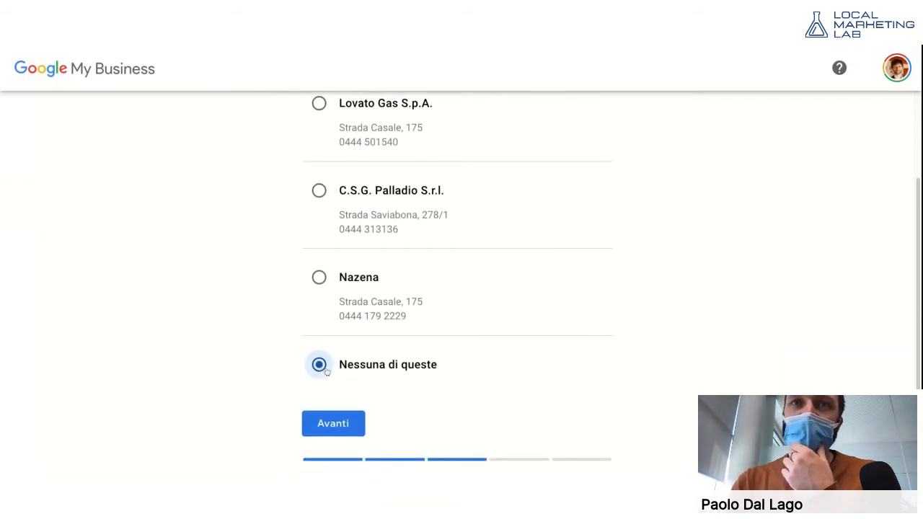
{"action": "left_click", "coordinate": [339, 427]}
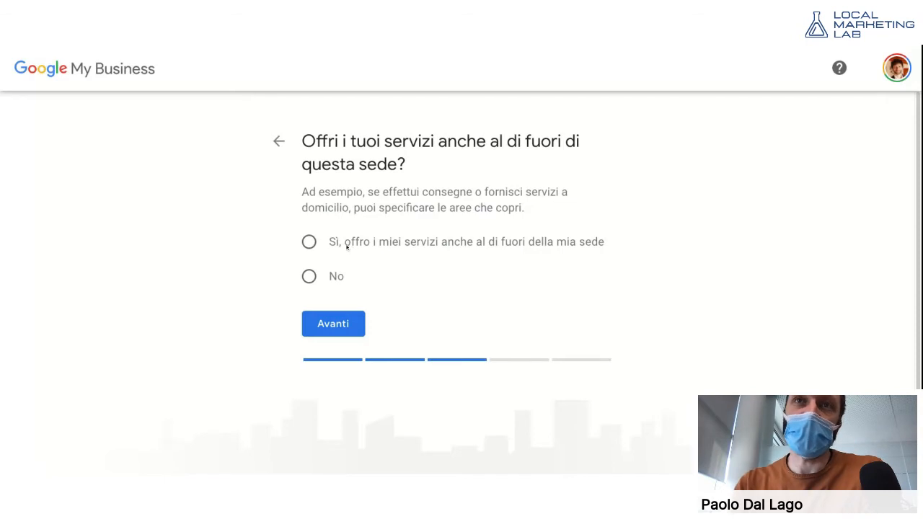
{"action": "left_click", "coordinate": [309, 278]}
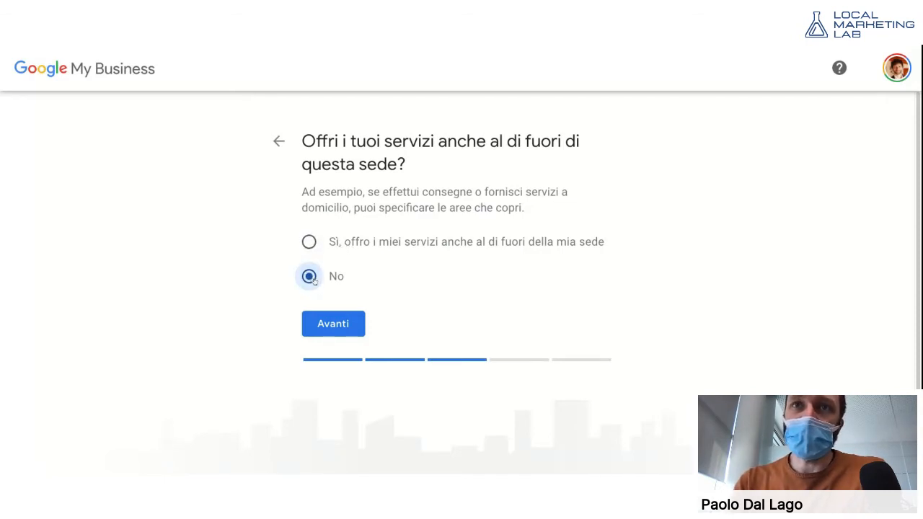
{"action": "left_click", "coordinate": [339, 324]}
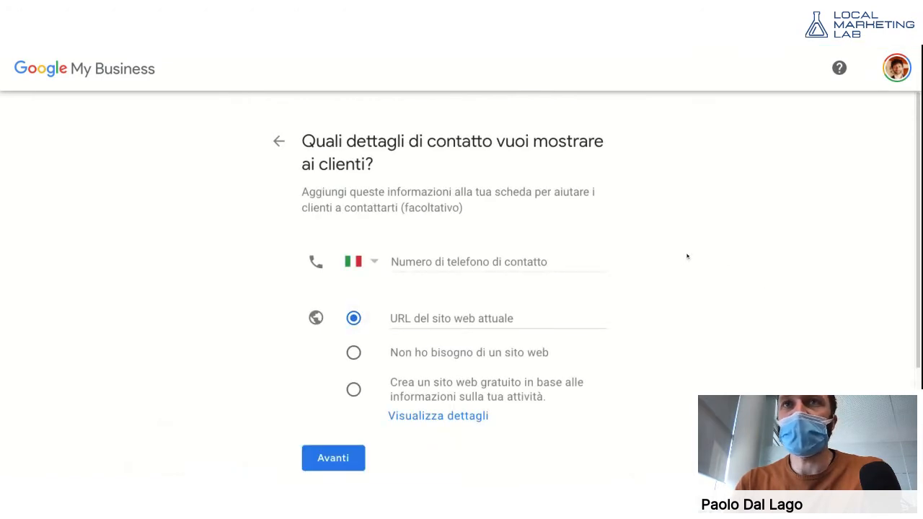
{"action": "left_click", "coordinate": [447, 261]}
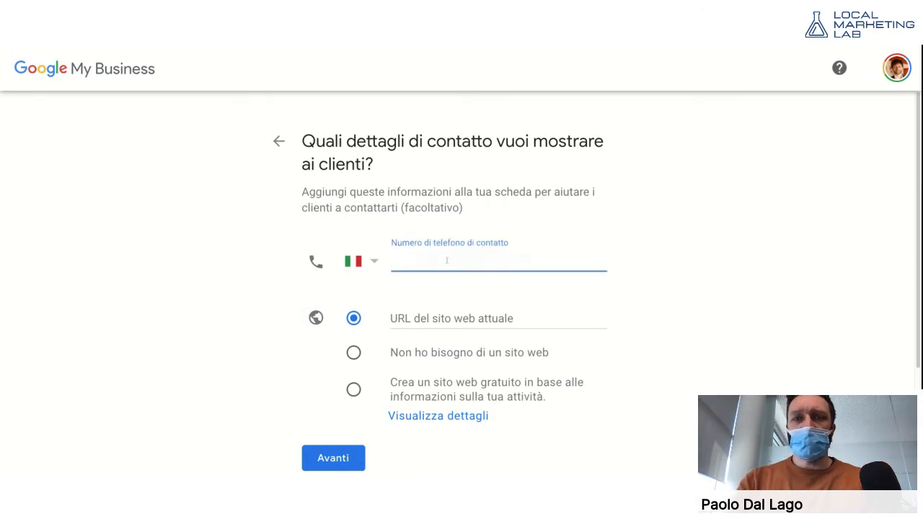
{"action": "type", "text": "0444"}
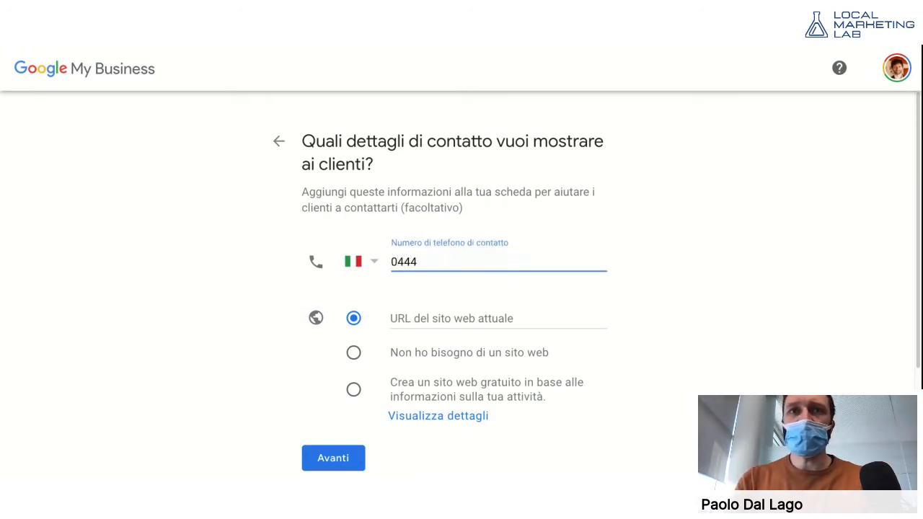
{"action": "key", "text": "Tab"}
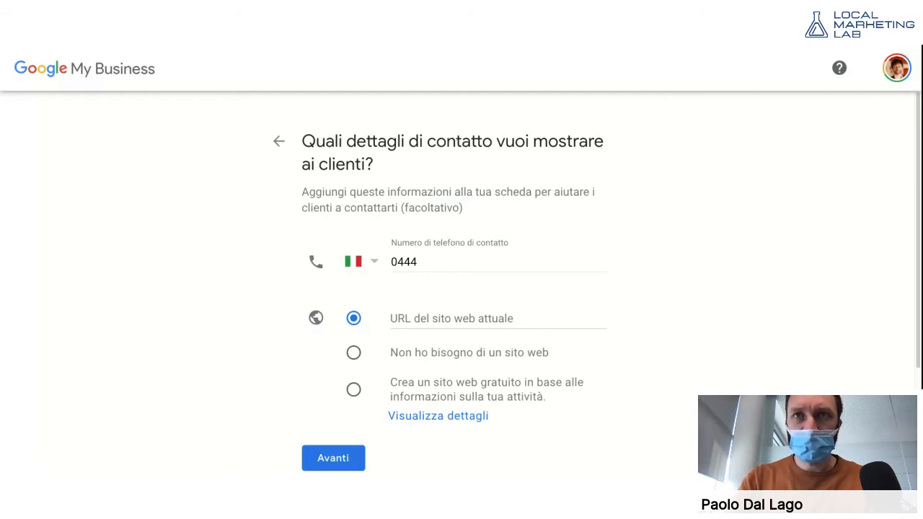
{"action": "left_click", "coordinate": [449, 319]}
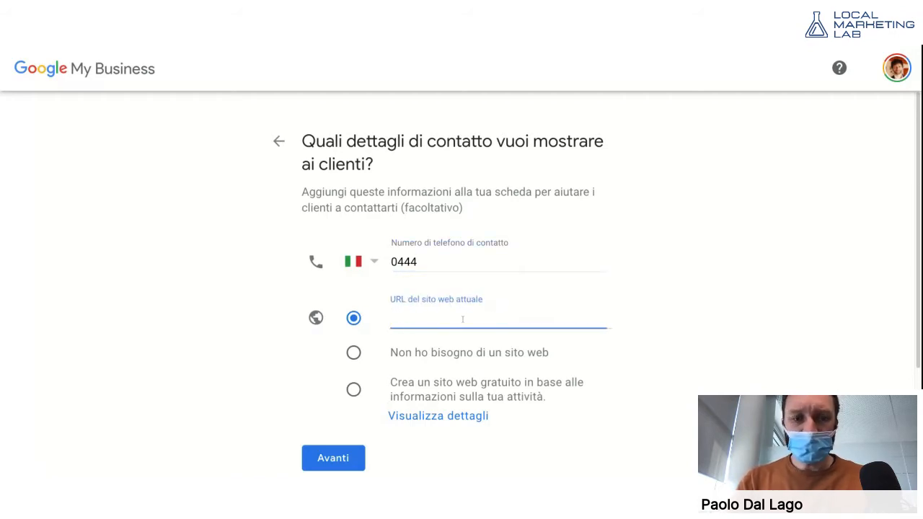
{"action": "type", "text": "www.locallab."}
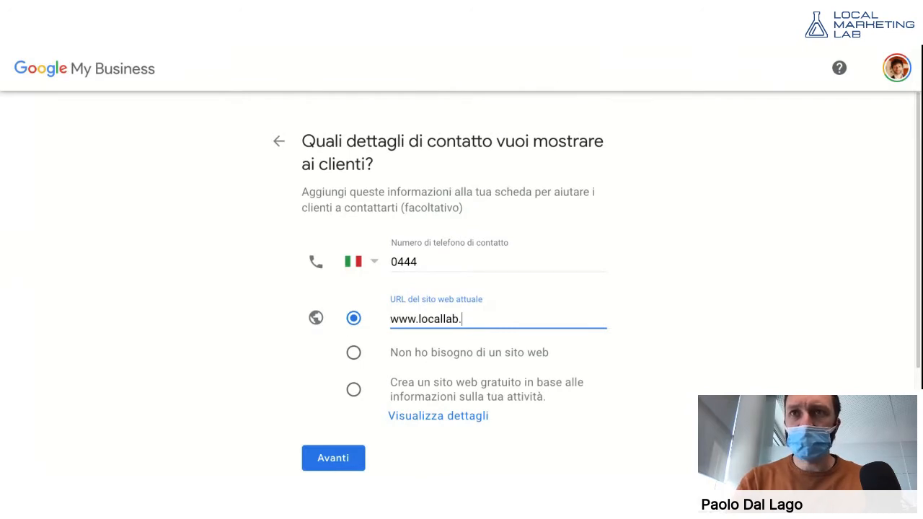
{"action": "type", "text": "it"}
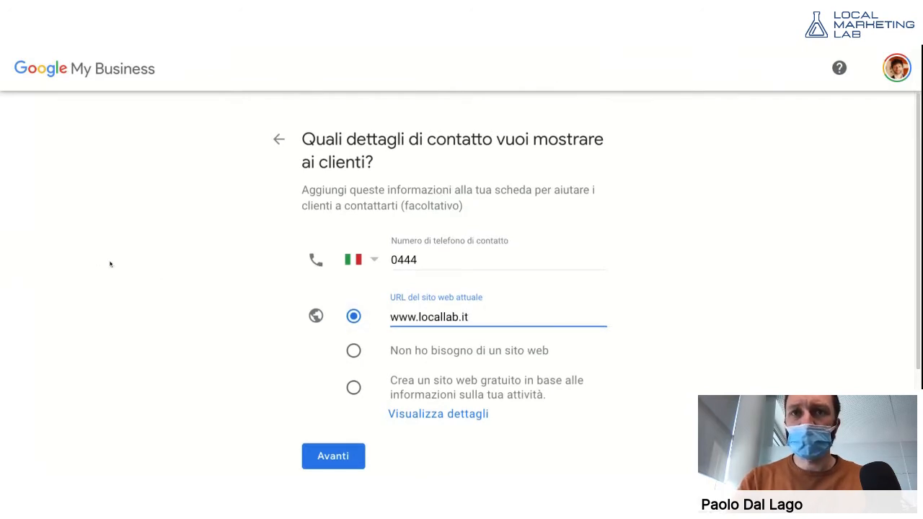
{"action": "key", "text": "Return"}
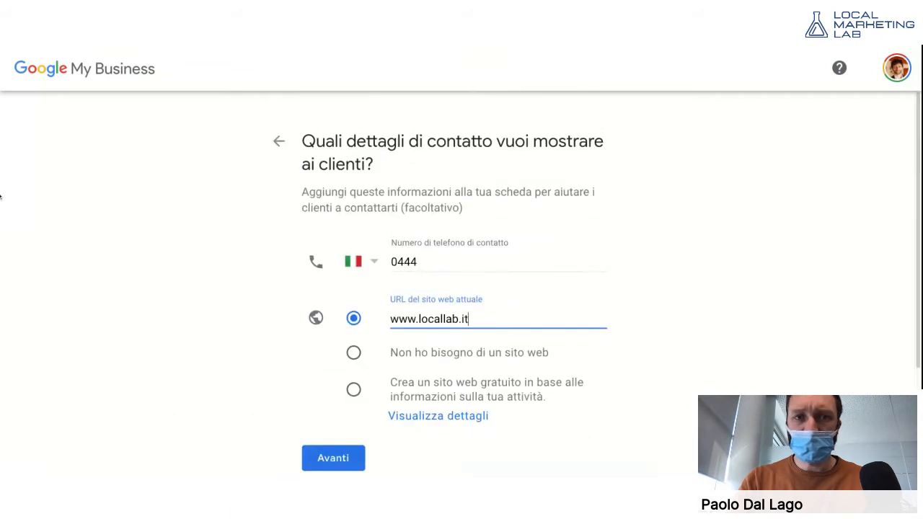
{"action": "left_click", "coordinate": [0, 197]}
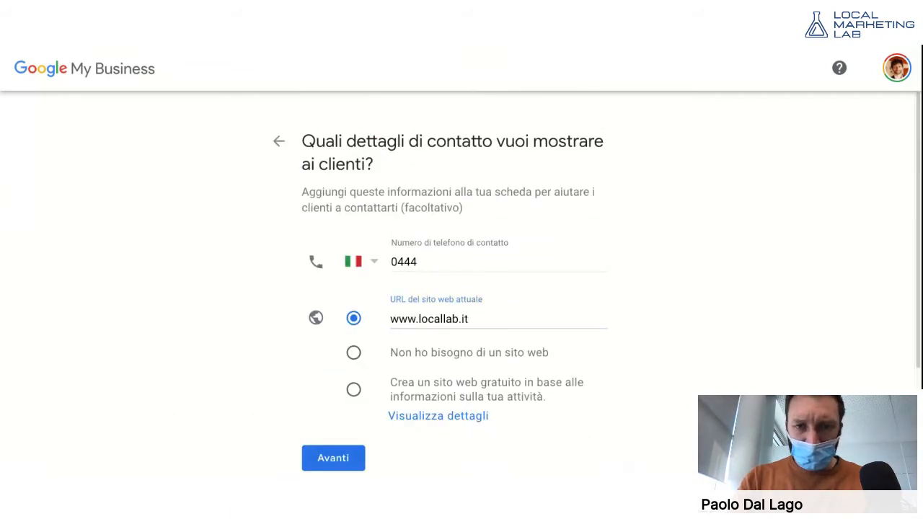
- Replace the contact phone entry with the business's full phone number and complete the listing setup
{"action": "key", "text": "shift+Tab"}
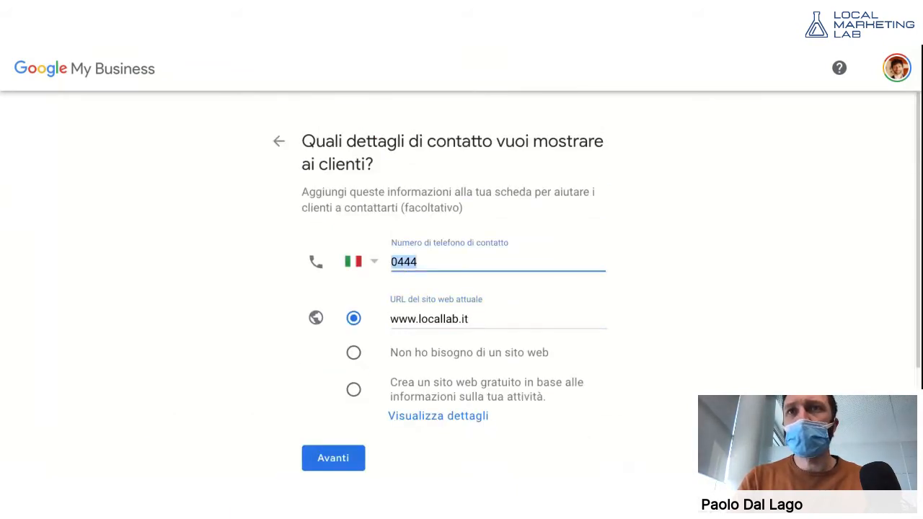
{"action": "key", "text": "super+v"}
{"action": "left_click", "coordinate": [719, 310]}
{"action": "scroll", "coordinate": [691, 312], "scroll_direction": "down", "scroll_amount": 1}
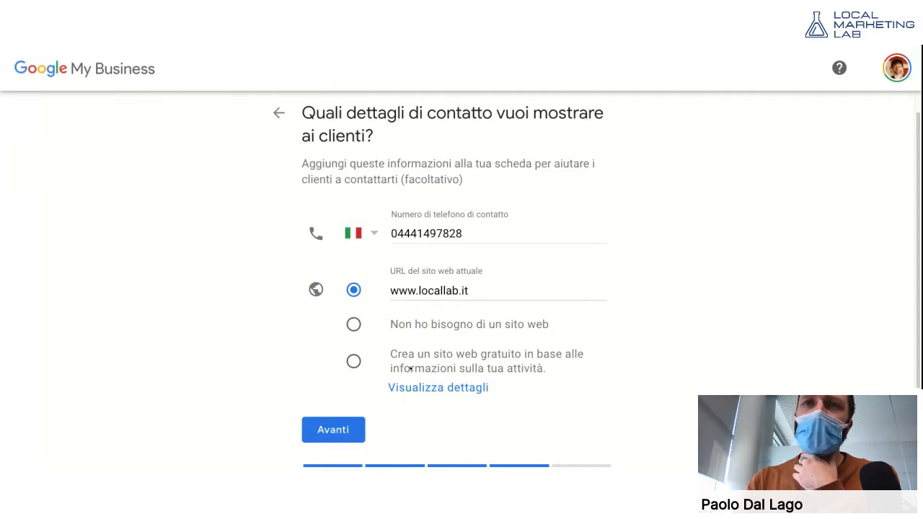
{"action": "left_click", "coordinate": [340, 431]}
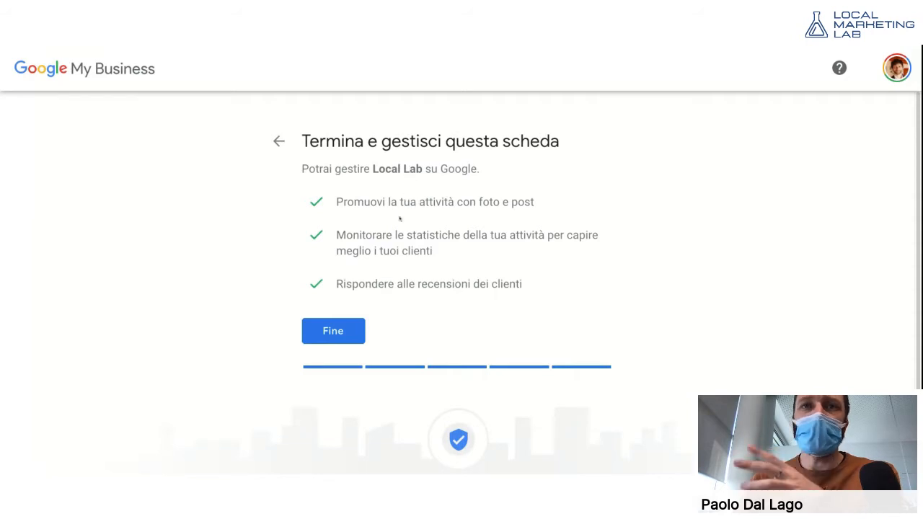
{"action": "left_click", "coordinate": [344, 338]}
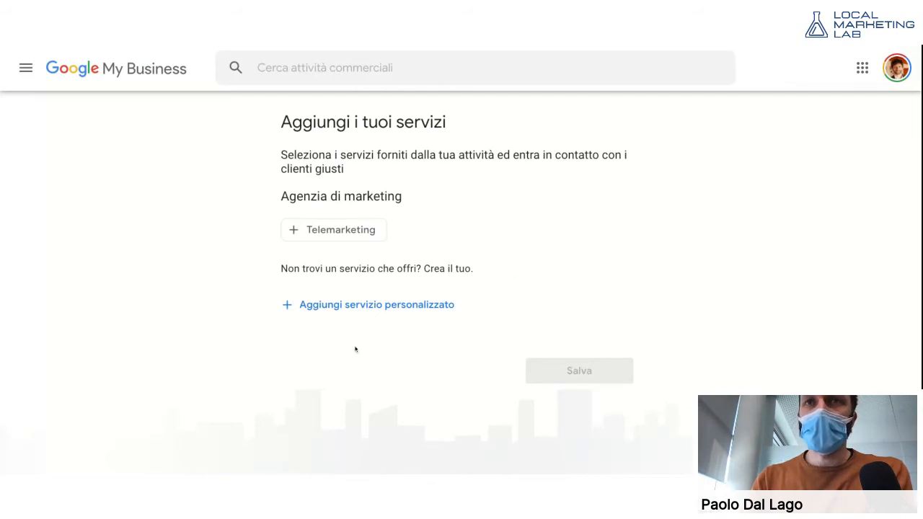
- Add a custom service named "Consulenza" under Agenzia di marketing and save the services
{"action": "left_click", "coordinate": [372, 305]}
{"action": "type", "text": "consul"}
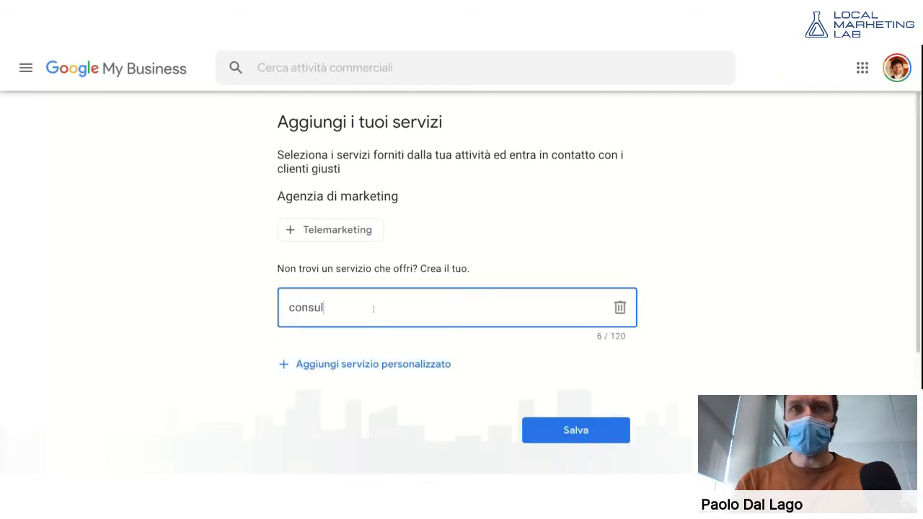
{"action": "type", "text": "enza"}
{"action": "key", "text": "BackSpace"}
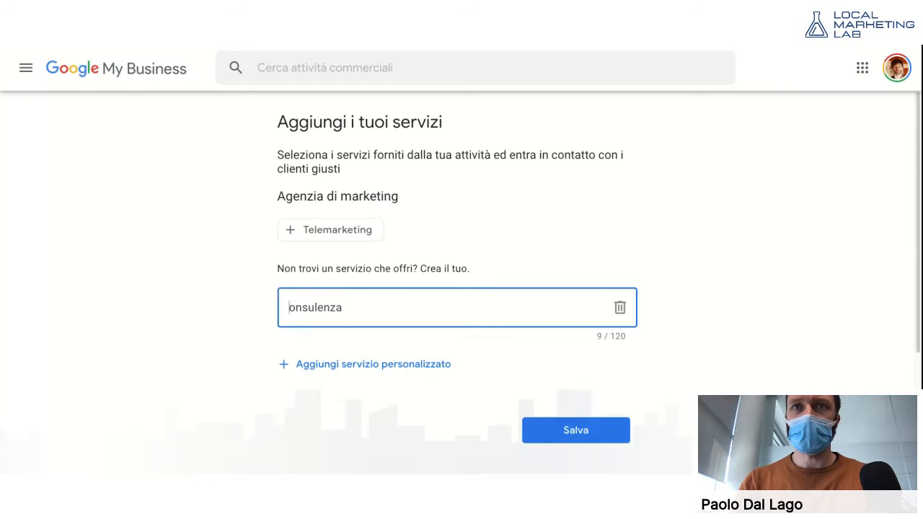
{"action": "type", "text": "C"}
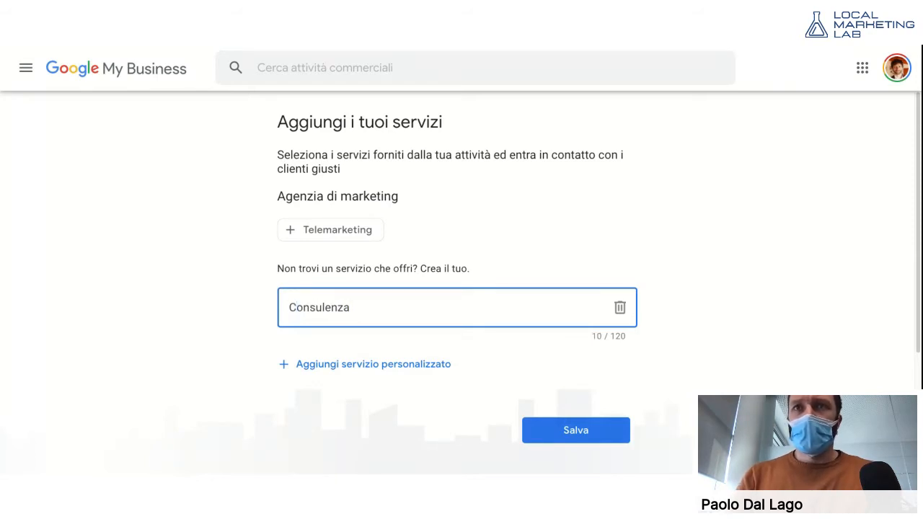
{"action": "left_click", "coordinate": [575, 430]}
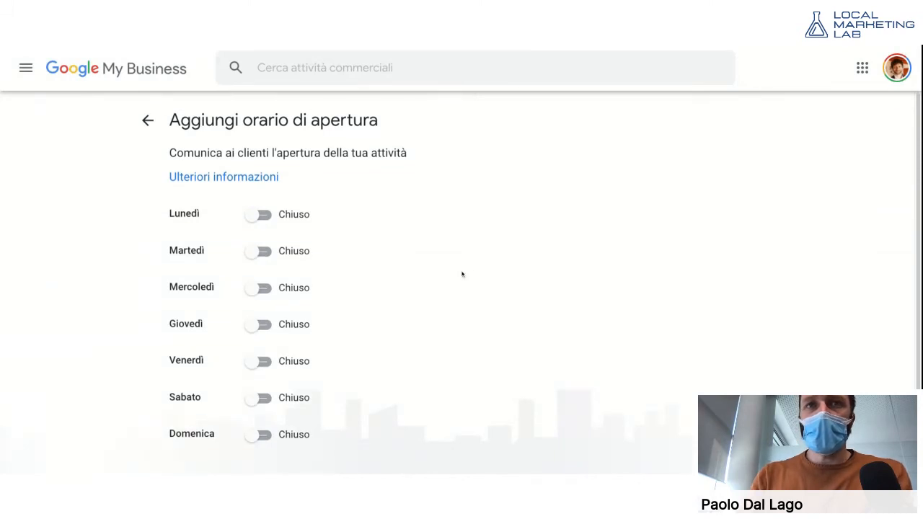
- Mark every day from Lunedì to Domenica as "Aperto" in the opening hours
{"action": "scroll", "coordinate": [462, 274], "scroll_direction": "down", "scroll_amount": 2}
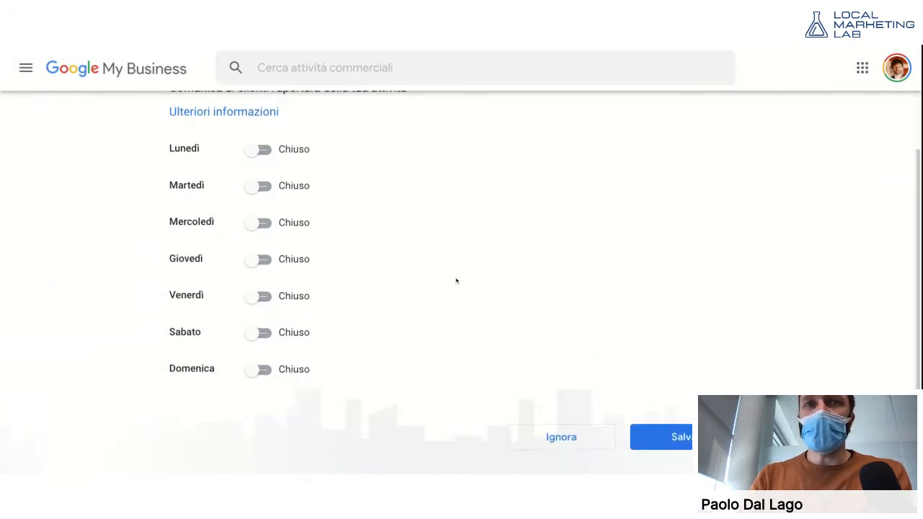
{"action": "scroll", "coordinate": [455, 281], "scroll_direction": "up", "scroll_amount": 2}
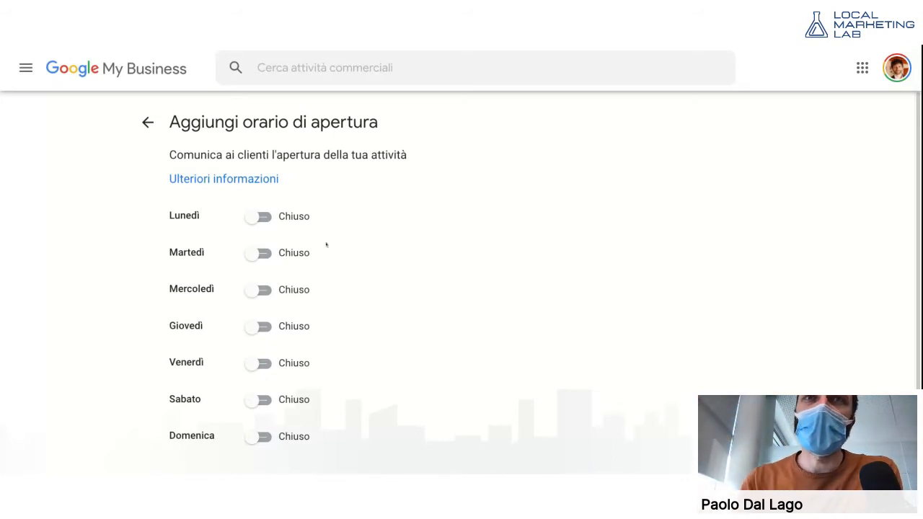
{"action": "left_click", "coordinate": [259, 220]}
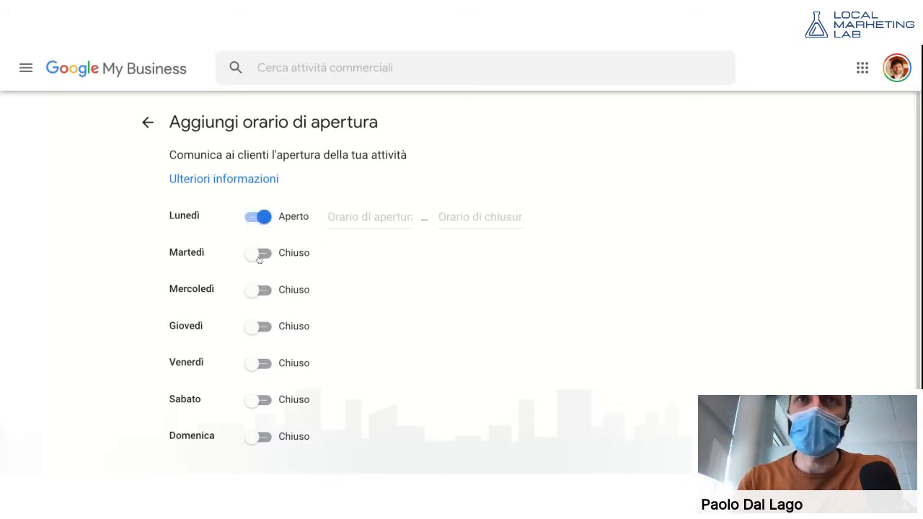
{"action": "left_click", "coordinate": [259, 254]}
{"action": "left_click", "coordinate": [261, 290]}
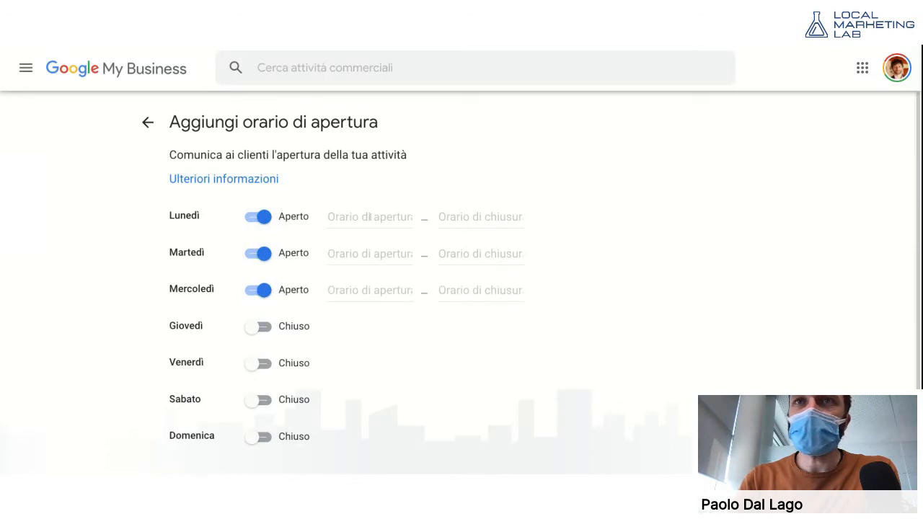
{"action": "left_click", "coordinate": [265, 327]}
{"action": "left_click", "coordinate": [260, 362]}
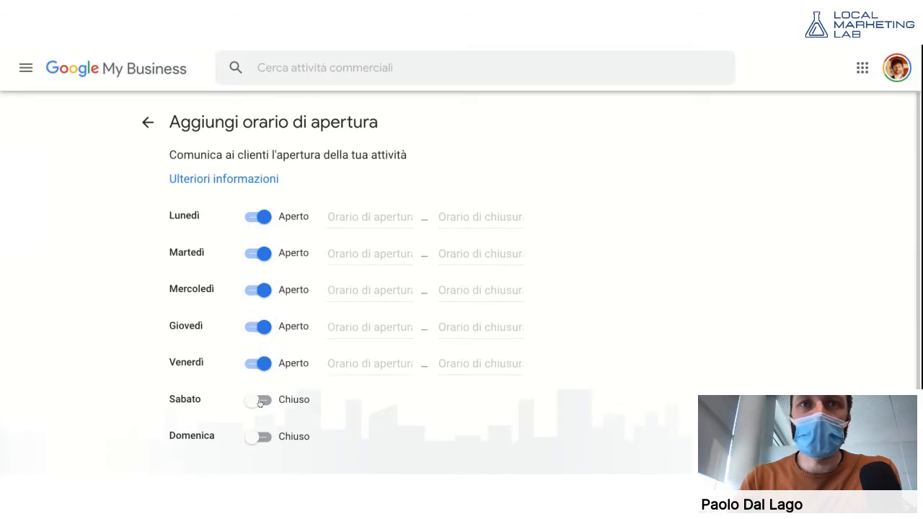
{"action": "left_click", "coordinate": [258, 400]}
{"action": "left_click", "coordinate": [265, 437]}
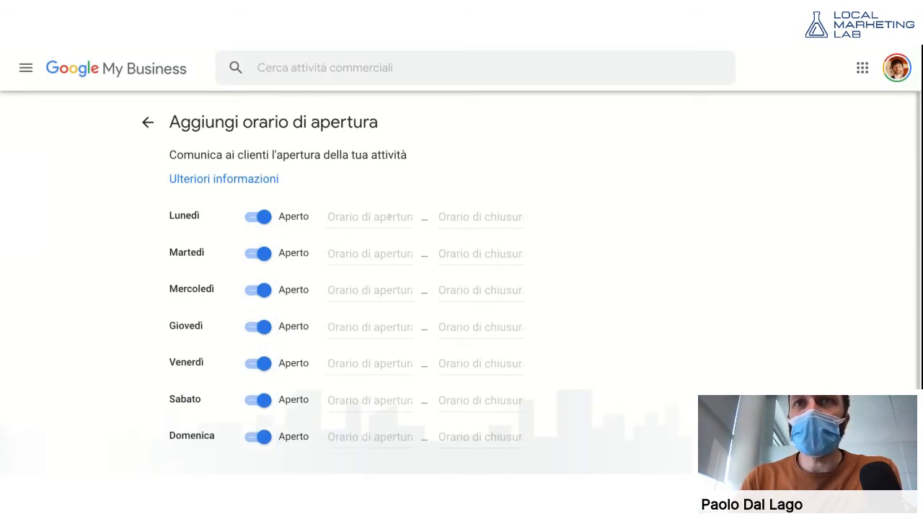
- Set the opening hours for Lunedì, Martedì, Mercoledì and Giovedì to "24 ore"
{"action": "left_click", "coordinate": [389, 216]}
{"action": "left_click", "coordinate": [386, 245]}
{"action": "left_click", "coordinate": [381, 254]}
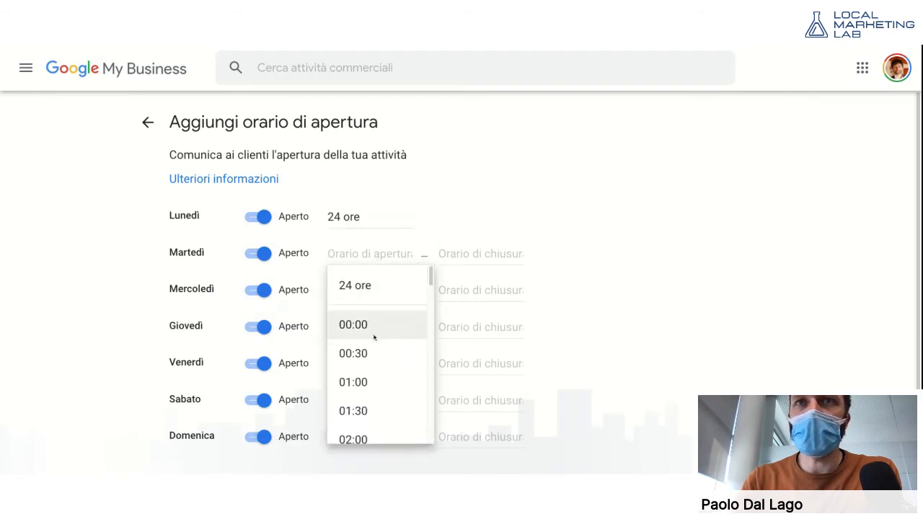
{"action": "scroll", "coordinate": [385, 322], "scroll_direction": "down", "scroll_amount": 3}
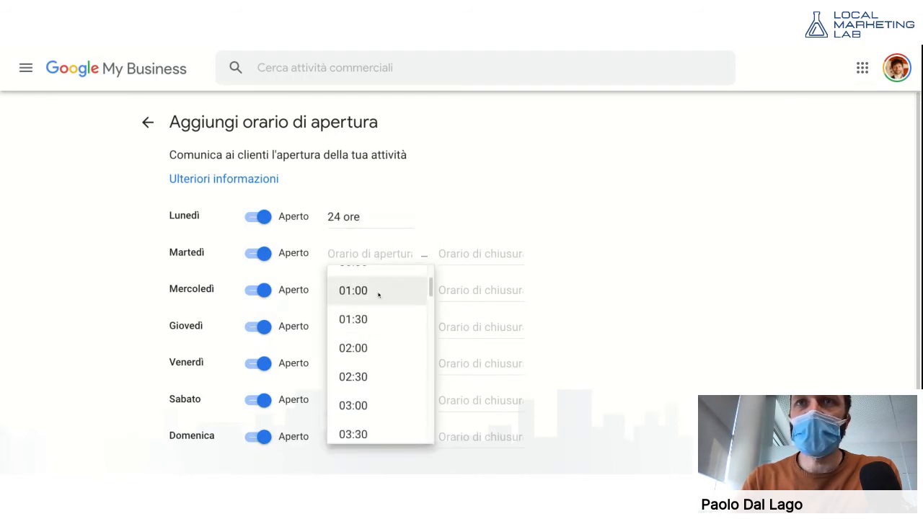
{"action": "scroll", "coordinate": [382, 305], "scroll_direction": "up", "scroll_amount": 3}
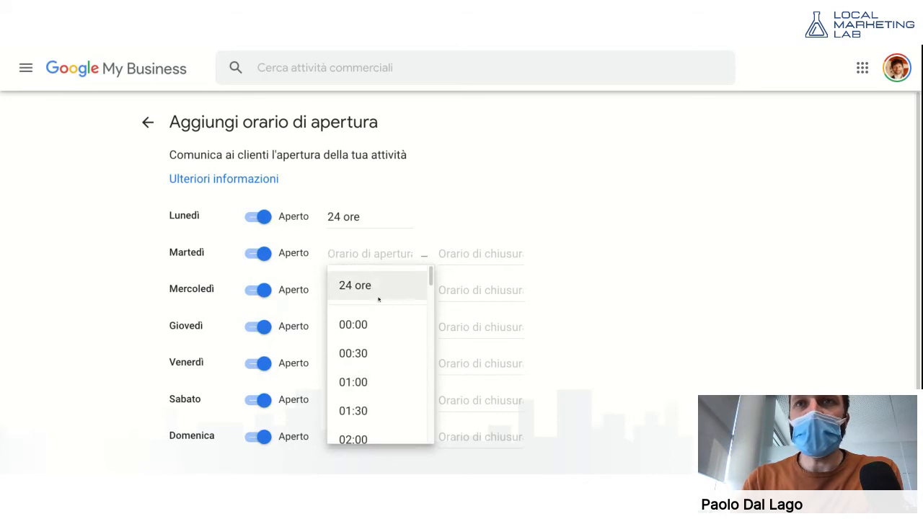
{"action": "left_click", "coordinate": [385, 289]}
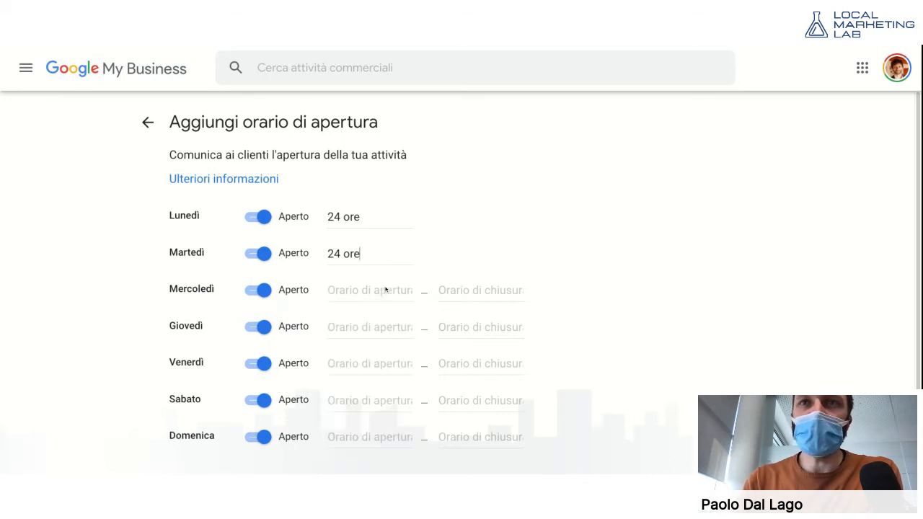
{"action": "left_click", "coordinate": [385, 291]}
{"action": "left_click", "coordinate": [367, 322]}
{"action": "left_click", "coordinate": [361, 326]}
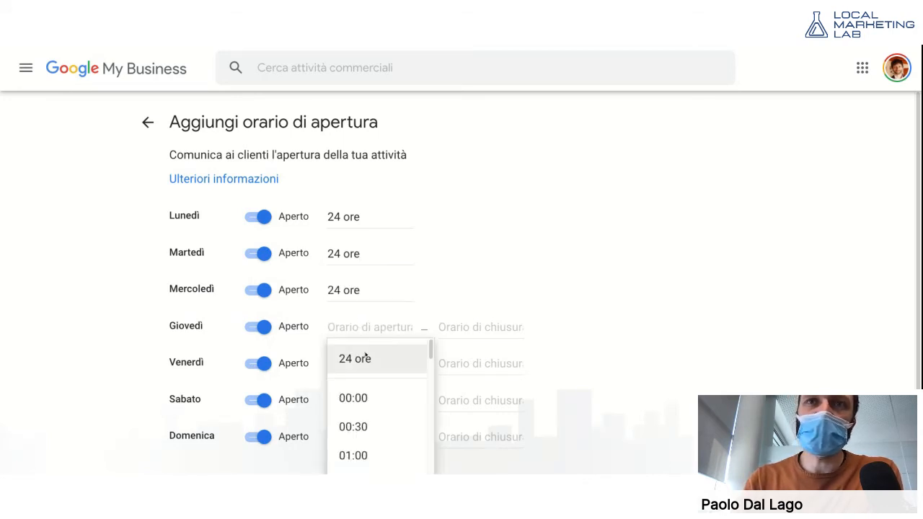
{"action": "left_click", "coordinate": [357, 357]}
- Set the opening hours for Venerdì, Sabato and Domenica to "24 ore" and save the schedule
{"action": "scroll", "coordinate": [537, 287], "scroll_direction": "down", "scroll_amount": 1}
{"action": "left_click", "coordinate": [360, 297]}
{"action": "left_click", "coordinate": [360, 324]}
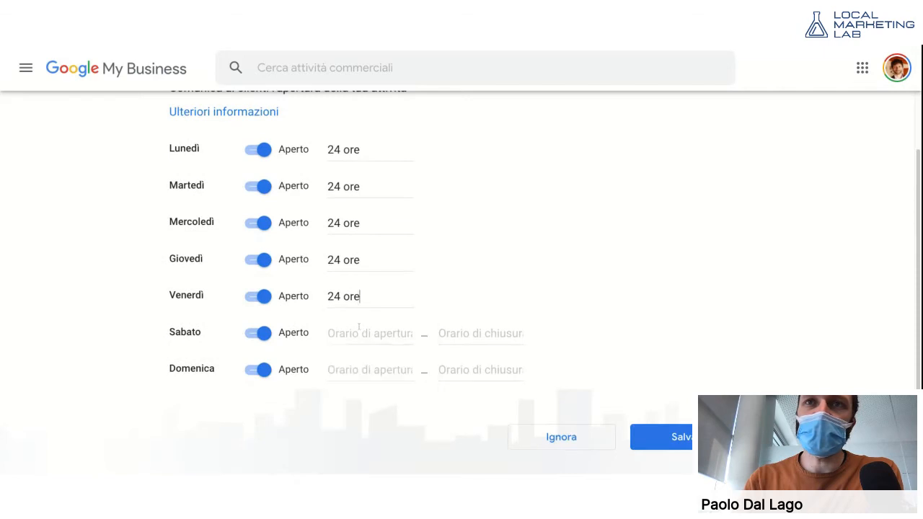
{"action": "left_click", "coordinate": [363, 333]}
{"action": "left_click", "coordinate": [364, 365]}
{"action": "left_click", "coordinate": [369, 369]}
{"action": "left_click", "coordinate": [374, 396]}
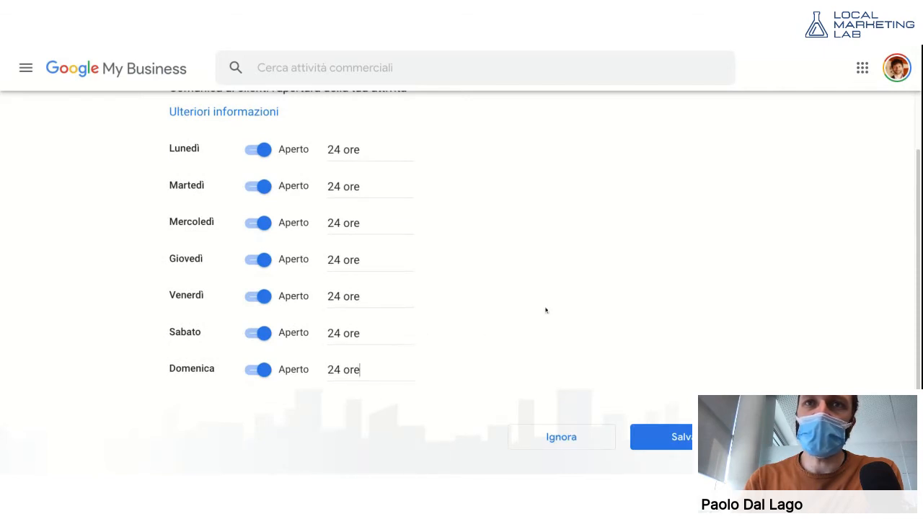
{"action": "left_click", "coordinate": [687, 437]}
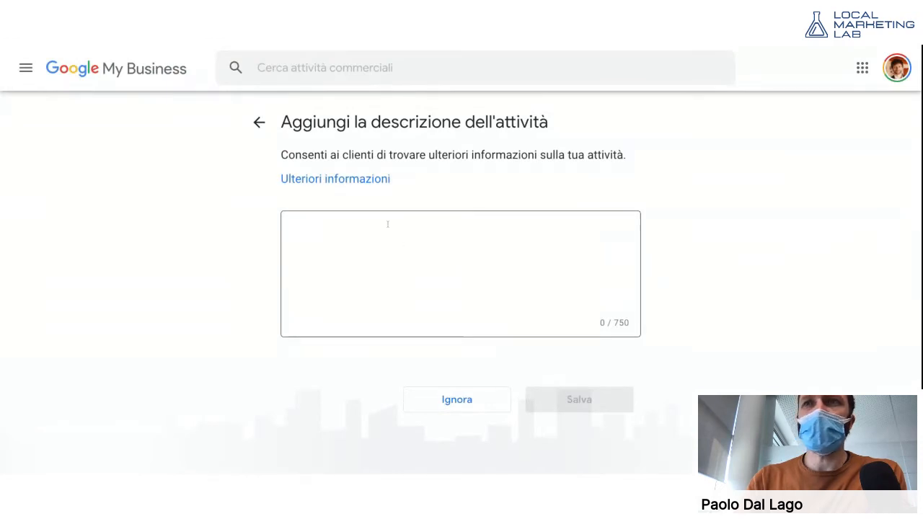
- Enter the business description "Locallab.it il tuo punto di riferimento per digitalizzare la tua attività locale." and submit it
{"action": "left_click", "coordinate": [420, 224]}
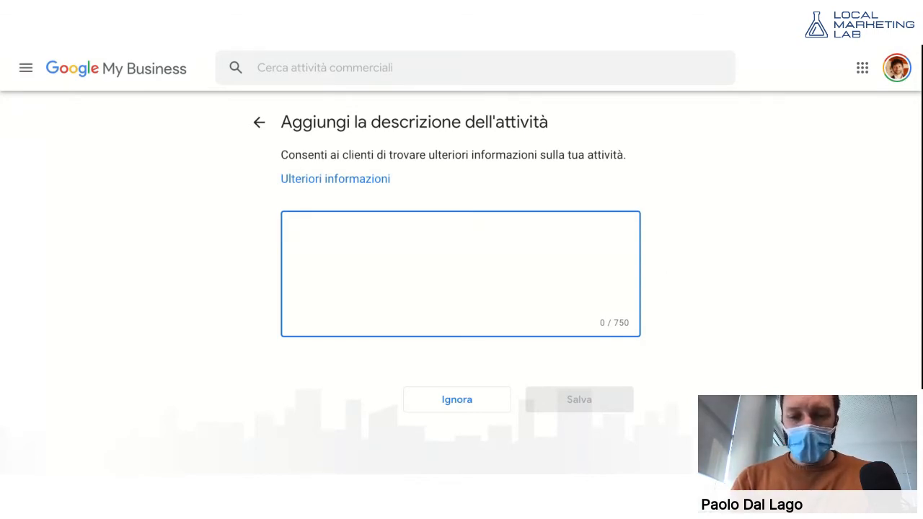
{"action": "type", "text": "Locall"}
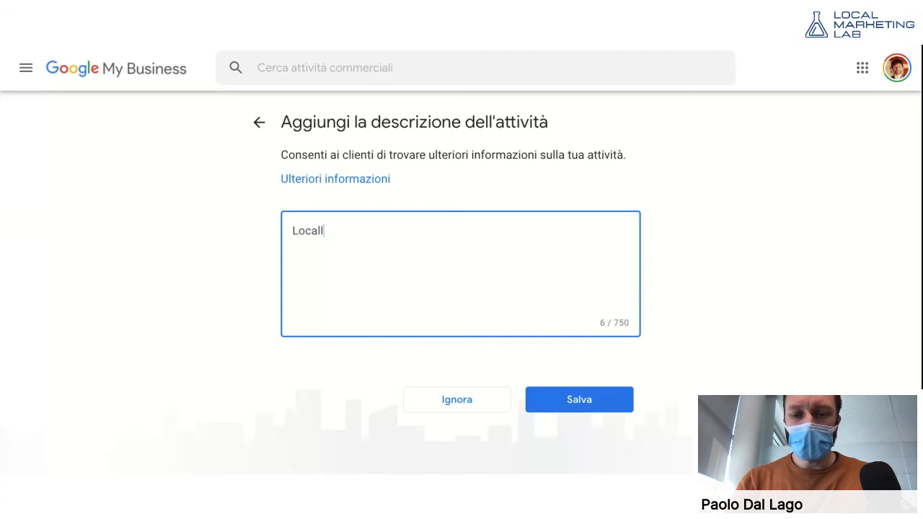
{"action": "type", "text": "ab."}
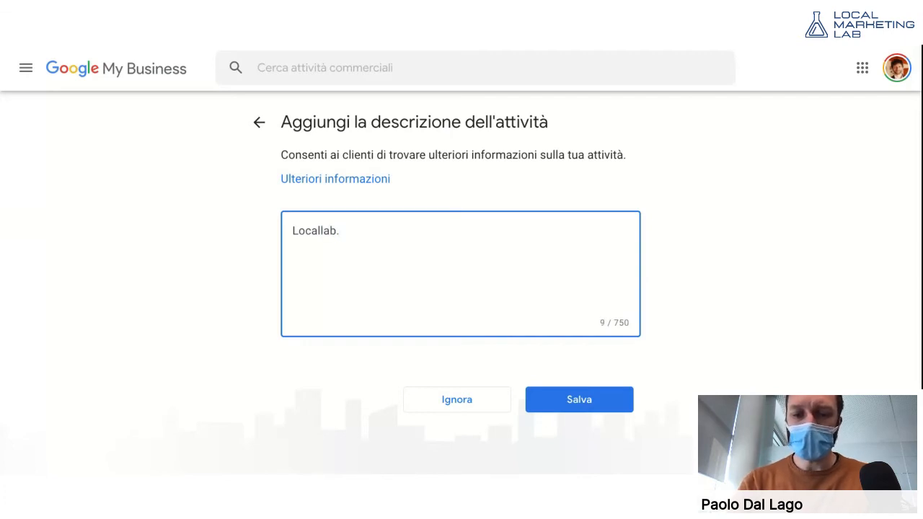
{"action": "type", "text": "i"}
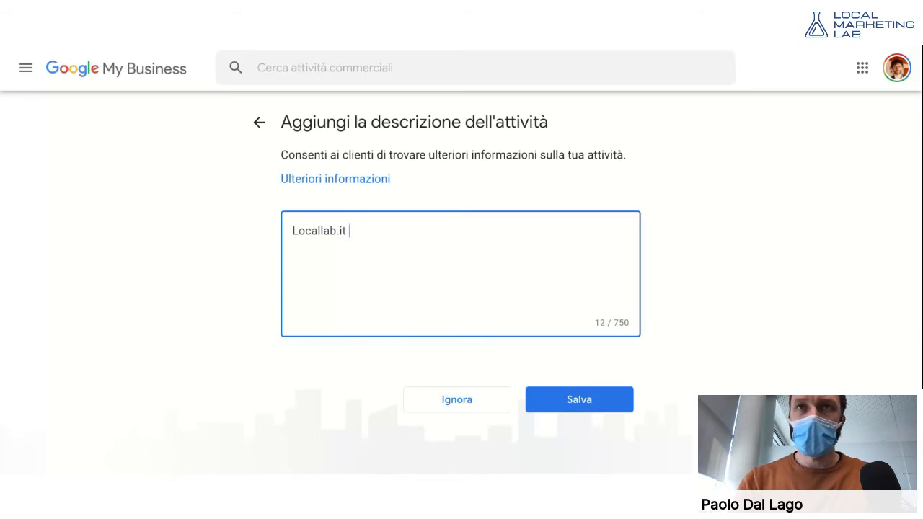
{"action": "type", "text": "t "}
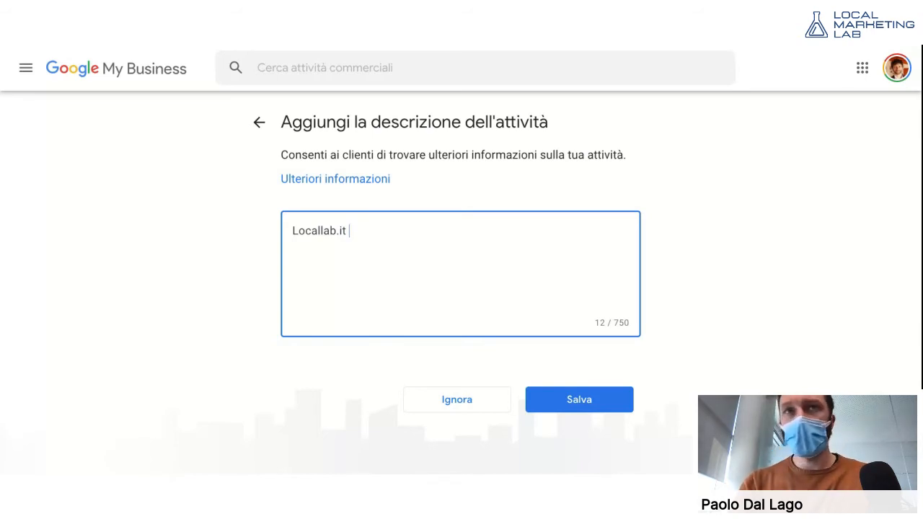
{"action": "type", "text": "il tuo punto di "}
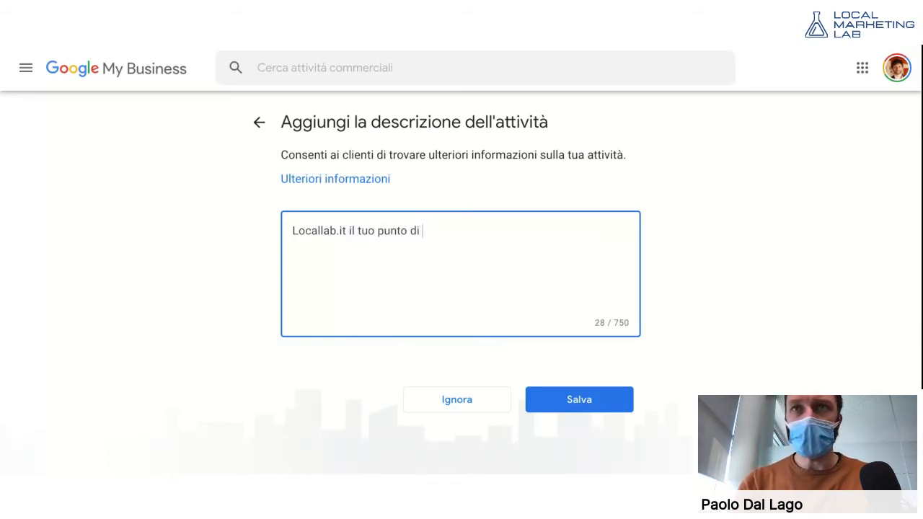
{"action": "type", "text": "riferimento per"}
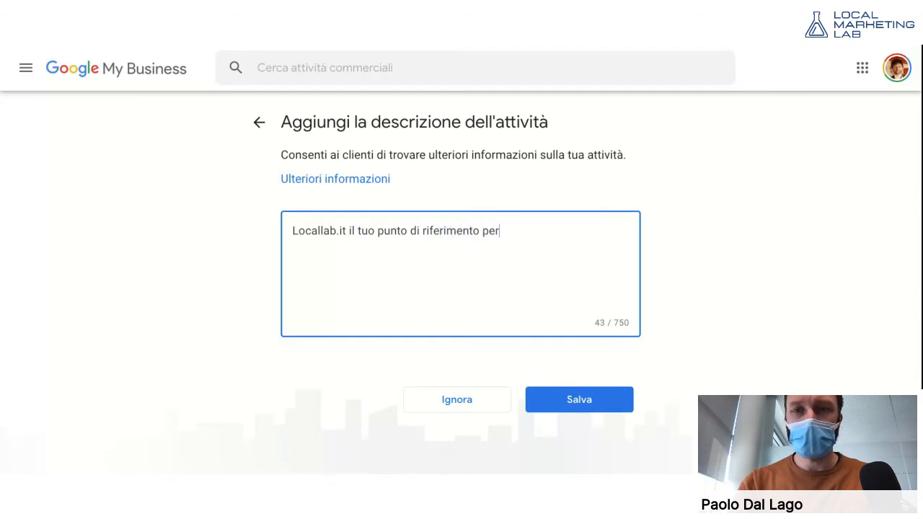
{"action": "type", "text": " digitl"}
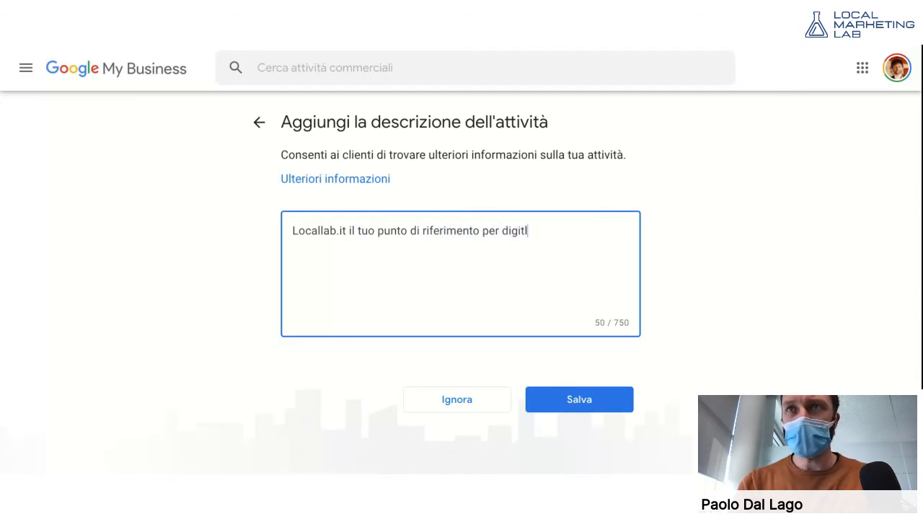
{"action": "key", "text": "BackSpace"}
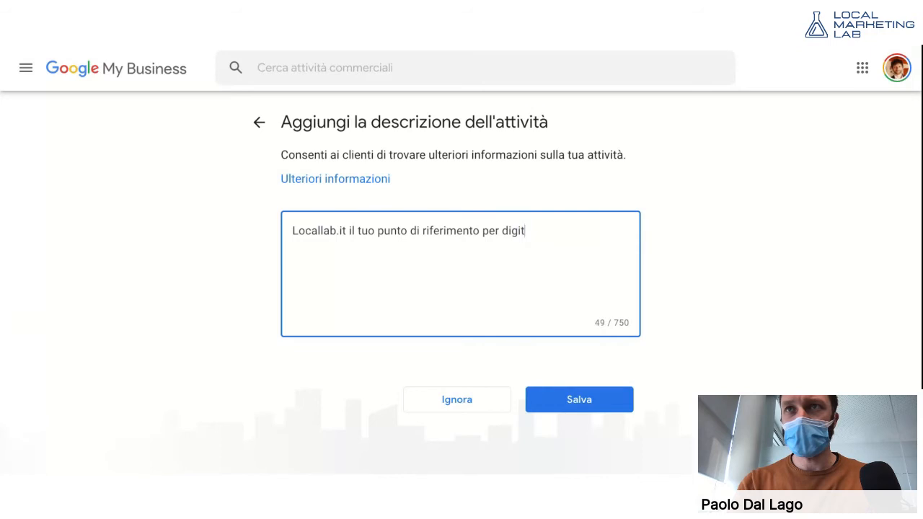
{"action": "type", "text": "alizzare l"}
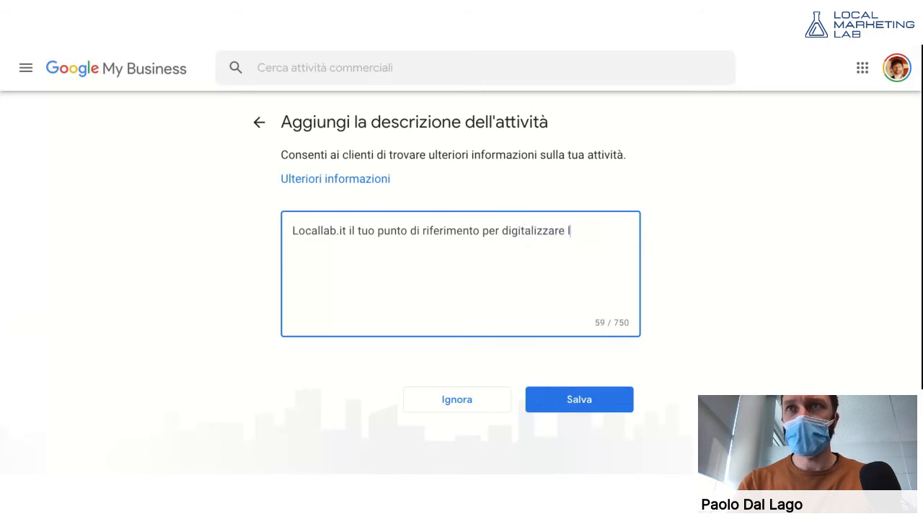
{"action": "type", "text": "a tua at"}
{"action": "key", "text": "BackSpace"}
{"action": "type", "text": "attività"}
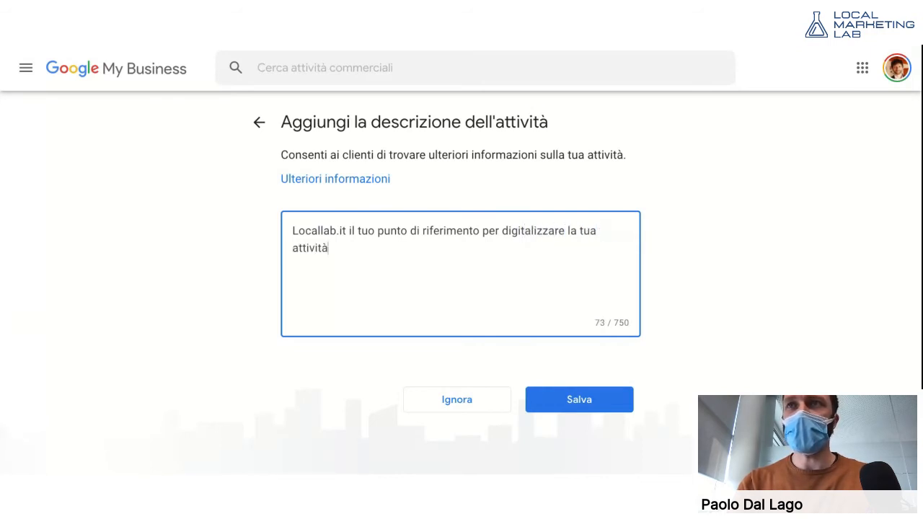
{"action": "type", "text": " locale."}
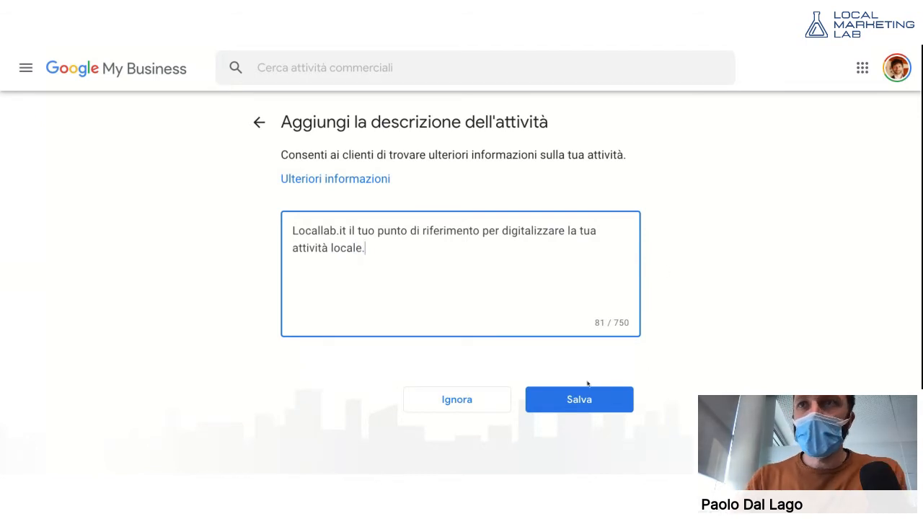
{"action": "left_click", "coordinate": [586, 403]}
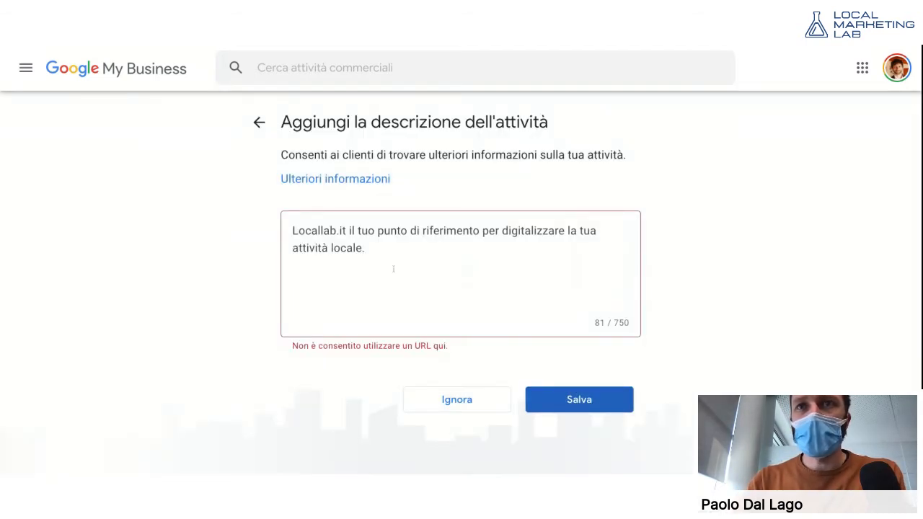
- Remove ".it" from the description, rewrite the opening name as "Local Lab", and save the description
{"action": "left_click", "coordinate": [347, 232]}
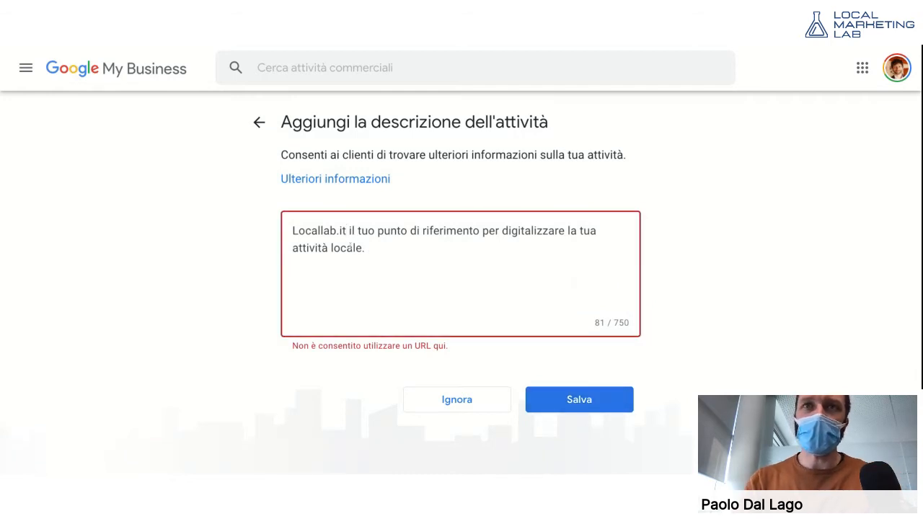
{"action": "double_click", "coordinate": [346, 231]}
{"action": "left_click", "coordinate": [346, 232]}
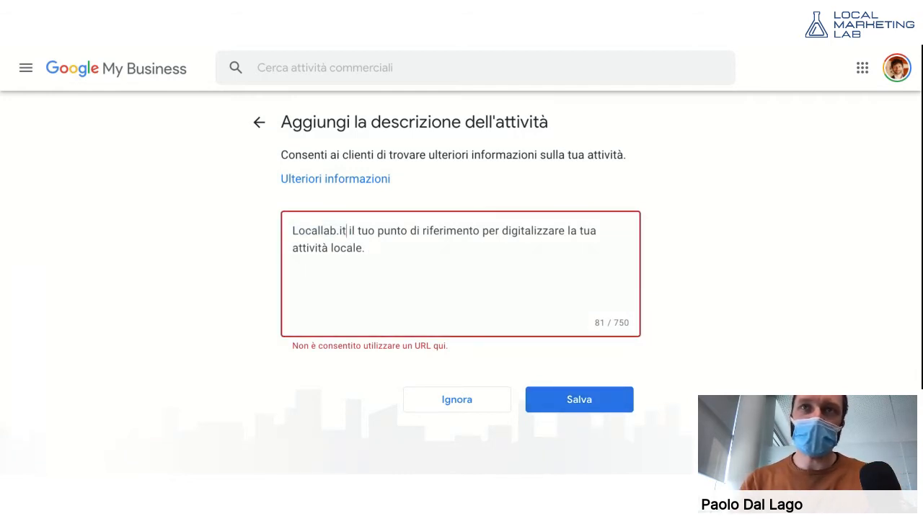
{"action": "key", "text": "BackSpace"}
{"action": "key", "text": "BackSpace"}
{"action": "key", "text": "BackSpace"}
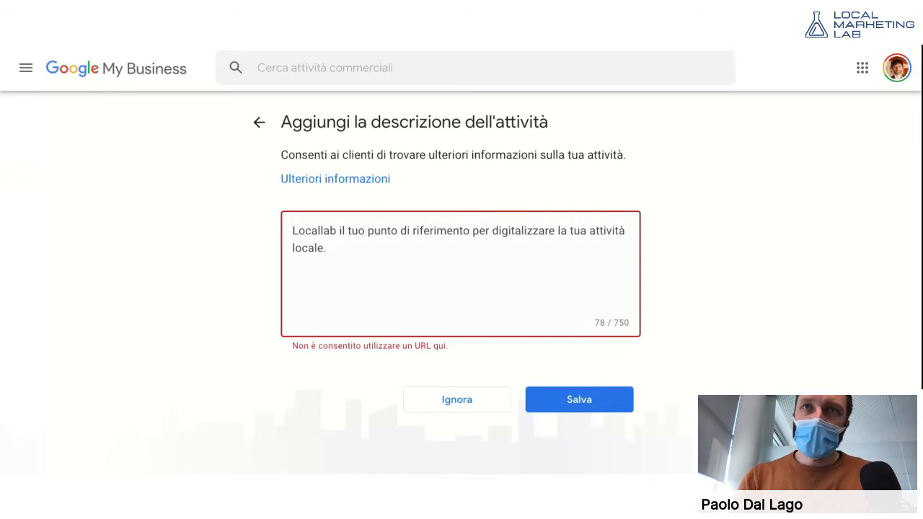
{"action": "key", "text": "Left"}
{"action": "key", "text": "Left"}
{"action": "key", "text": "Left"}
{"action": "key", "text": "Right"}
{"action": "key", "text": "BackSpace"}
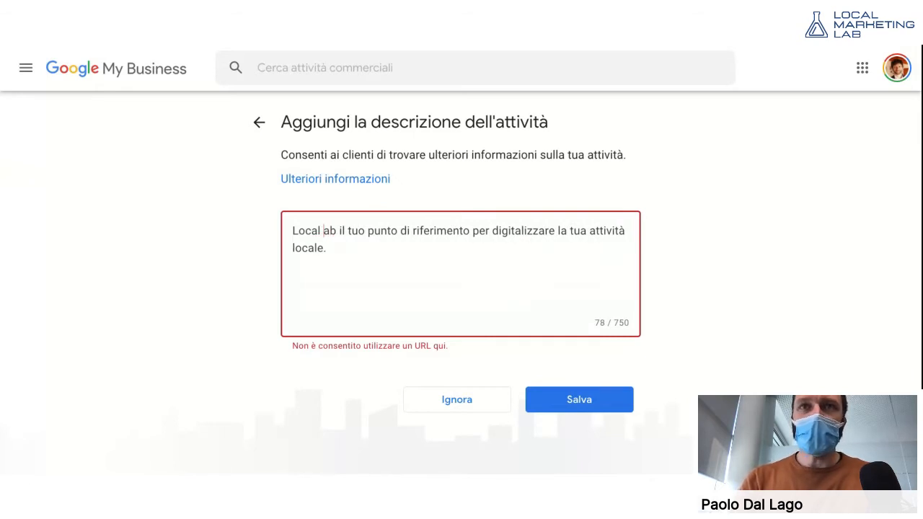
{"action": "type", "text": "L"}
{"action": "left_click", "coordinate": [567, 402]}
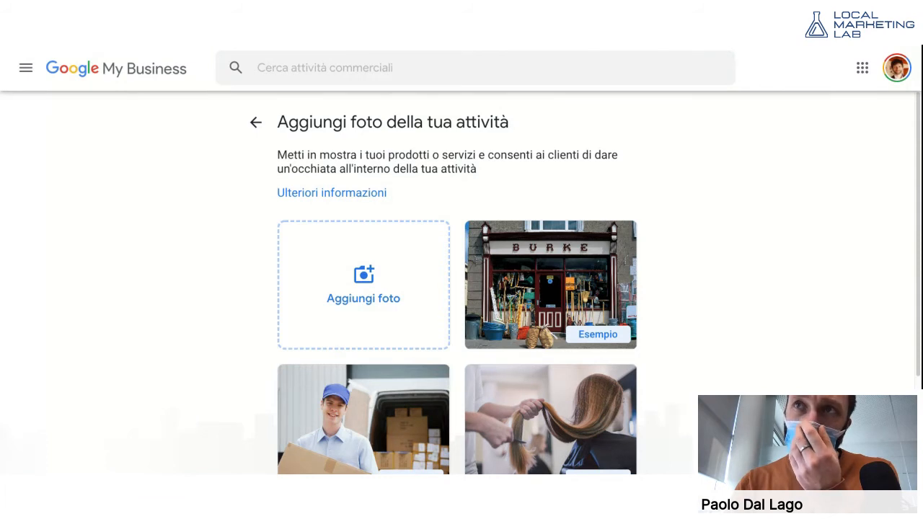
- Skip adding business photos and continue past the profile completion page to the listing's dashboard
{"action": "scroll", "coordinate": [461, 288], "scroll_direction": "down", "scroll_amount": 1}
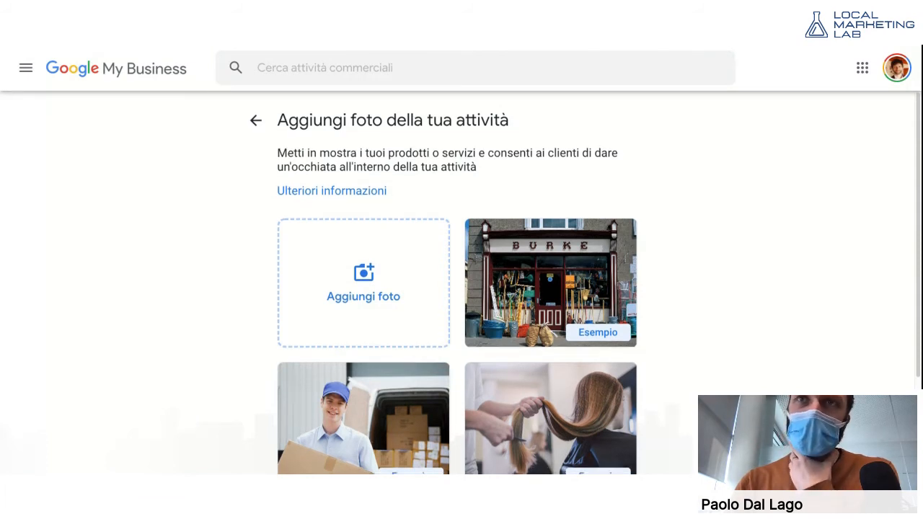
{"action": "scroll", "coordinate": [461, 288], "scroll_direction": "up", "scroll_amount": 1}
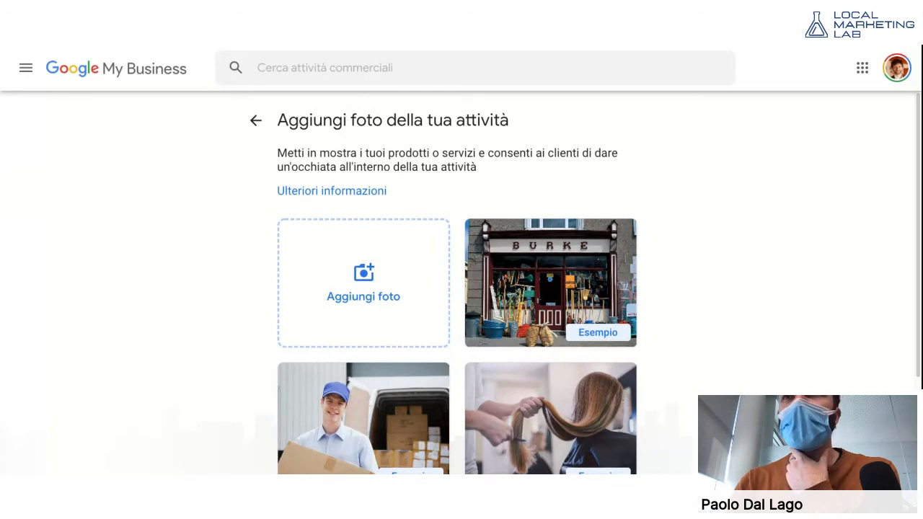
{"action": "scroll", "coordinate": [462, 289], "scroll_direction": "down", "scroll_amount": 1}
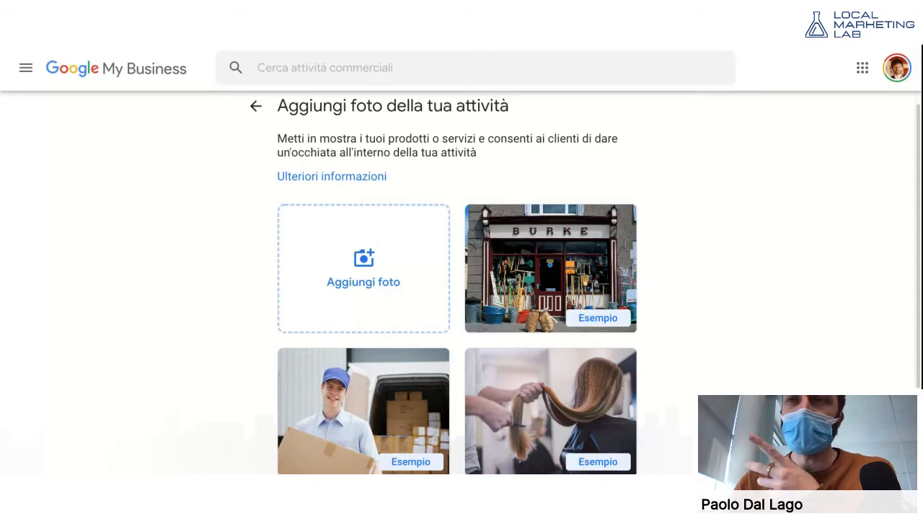
{"action": "scroll", "coordinate": [702, 231], "scroll_direction": "down", "scroll_amount": 2}
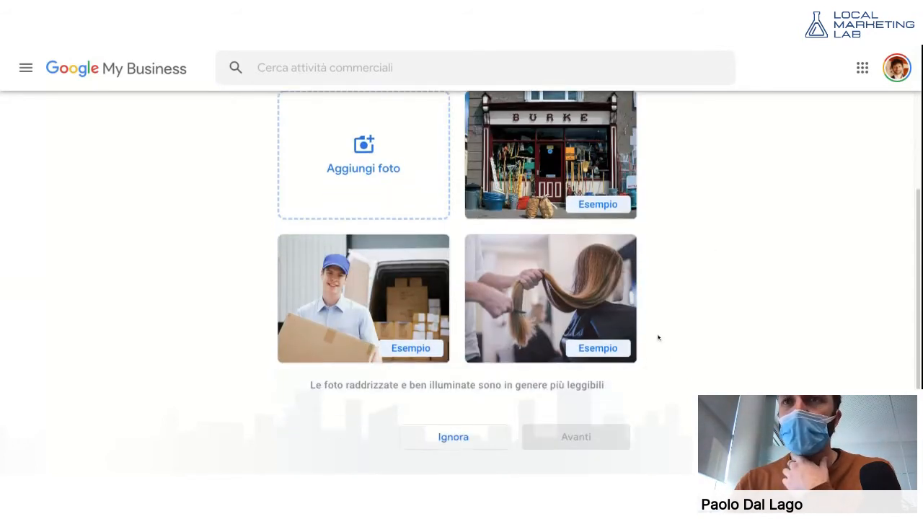
{"action": "left_click", "coordinate": [461, 439]}
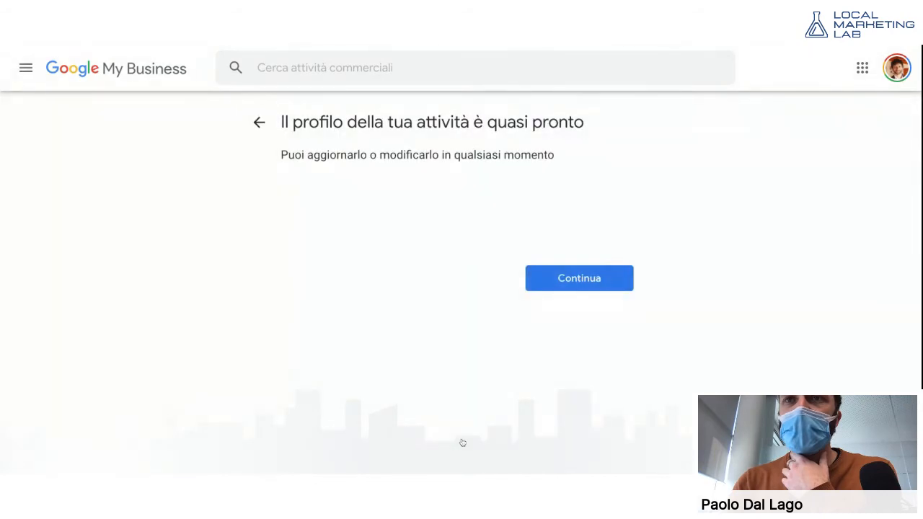
{"action": "left_click", "coordinate": [589, 280]}
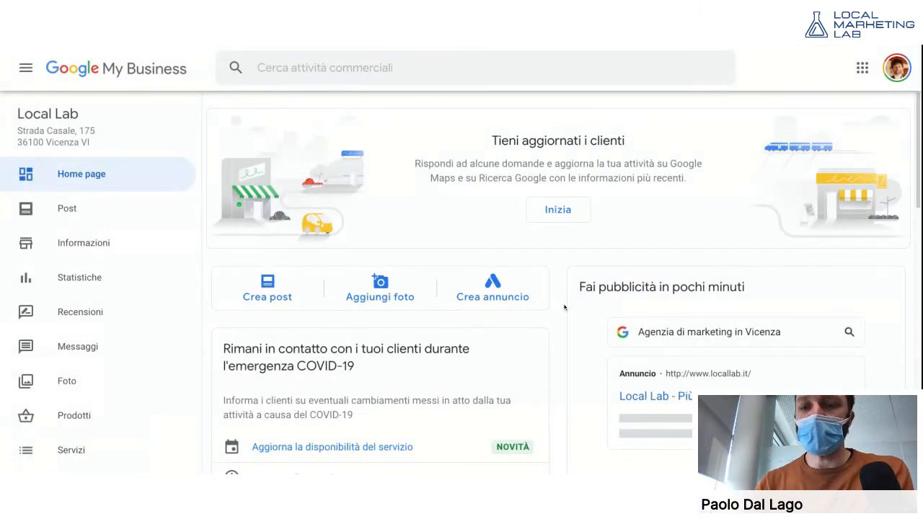
- Look through the Local Lab home page and examine the "In sospeso" notice about the listing's publication
{"action": "key", "text": "ctrl+minus"}
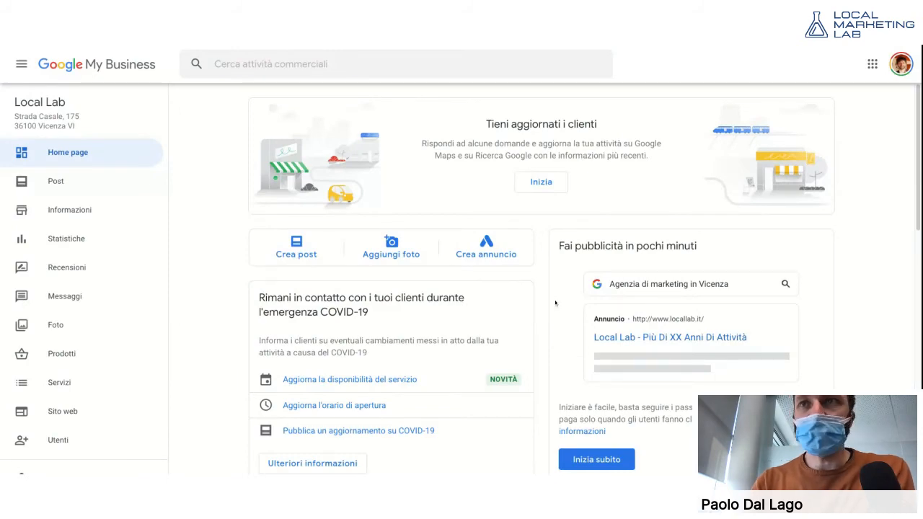
{"action": "scroll", "coordinate": [542, 306], "scroll_direction": "down", "scroll_amount": 5}
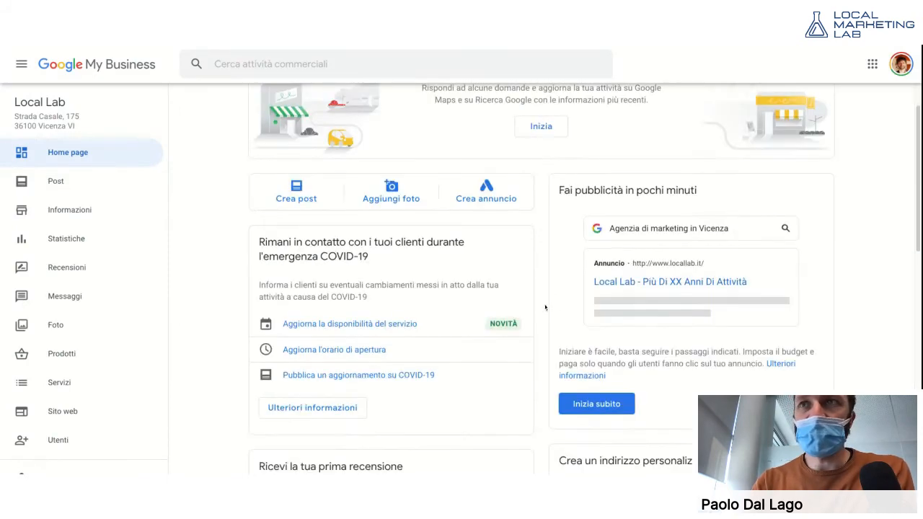
{"action": "scroll", "coordinate": [545, 310], "scroll_direction": "down", "scroll_amount": 4}
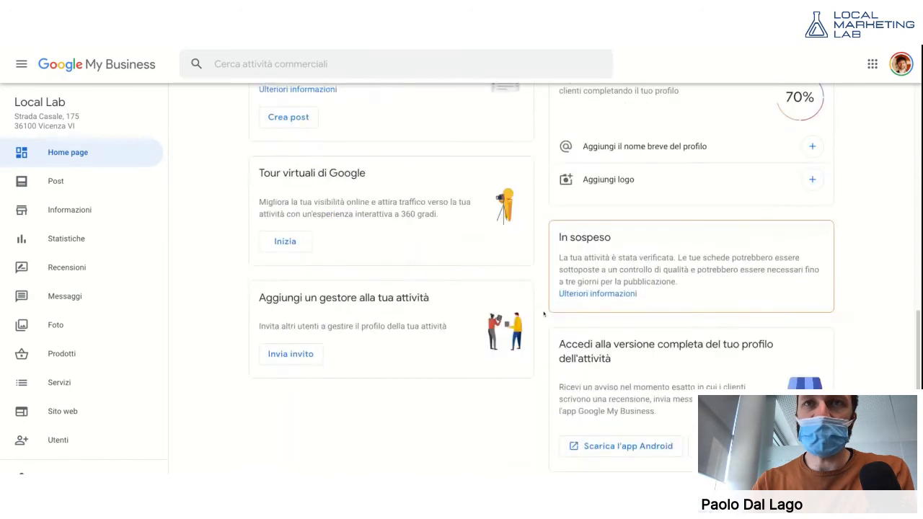
{"action": "scroll", "coordinate": [543, 317], "scroll_direction": "down", "scroll_amount": 1}
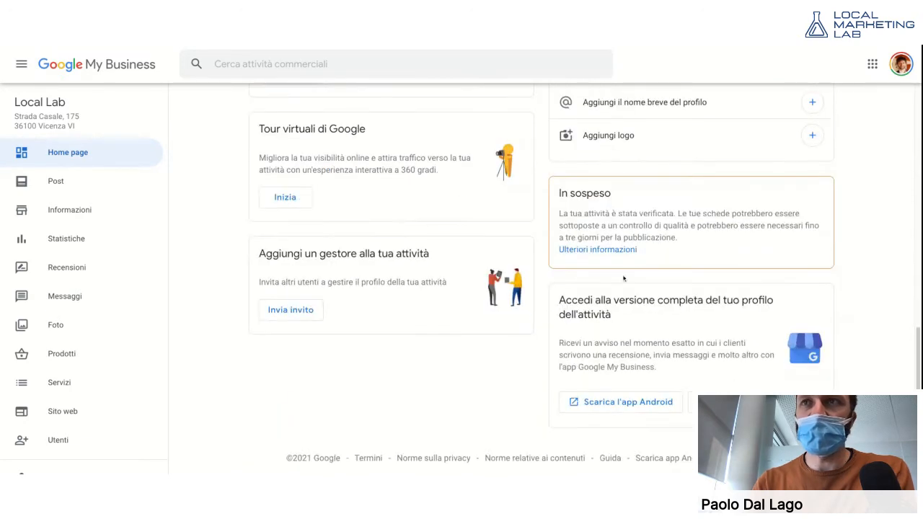
{"action": "mouse_move", "coordinate": [693, 254]}
{"action": "left_mouse_down"}
{"action": "mouse_move", "coordinate": [558, 213]}
{"action": "mouse_move", "coordinate": [558, 193]}
{"action": "mouse_move", "coordinate": [571, 193]}
{"action": "mouse_move", "coordinate": [546, 193]}
{"action": "mouse_move", "coordinate": [559, 193]}
{"action": "left_mouse_up"}
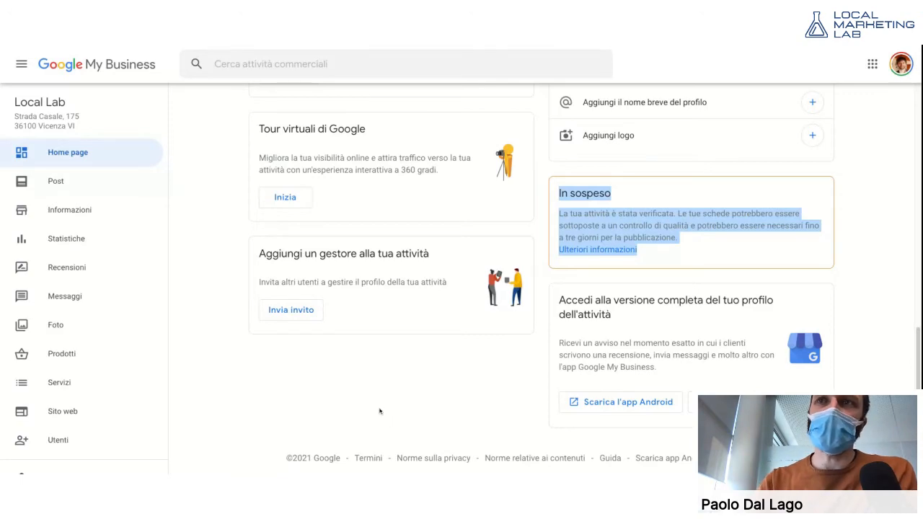
{"action": "scroll", "coordinate": [393, 406], "scroll_direction": "up", "scroll_amount": 5}
{"action": "scroll", "coordinate": [410, 391], "scroll_direction": "up", "scroll_amount": 4}
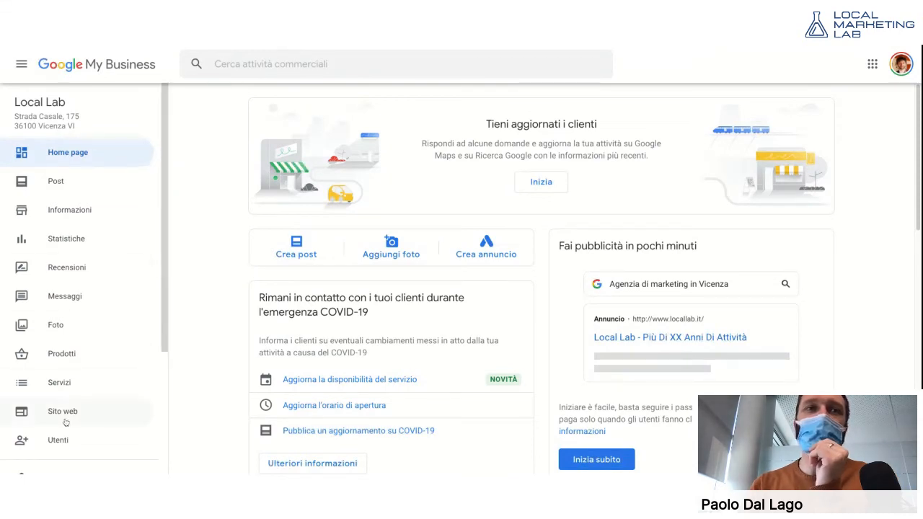
- Review the listing's user management and the roles available when inviting new users, then close it without adding anyone
{"action": "left_click", "coordinate": [94, 440]}
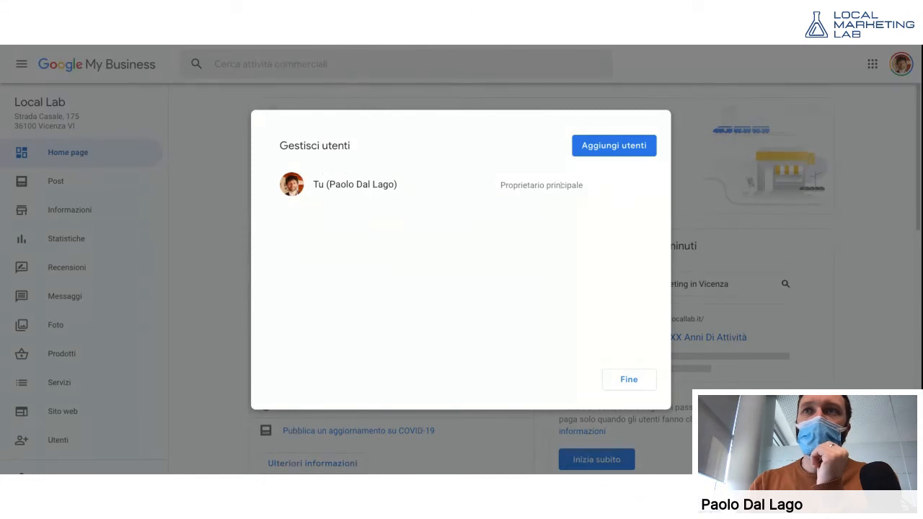
{"action": "left_click_drag", "start_coordinate": [607, 191], "coordinate": [498, 186]}
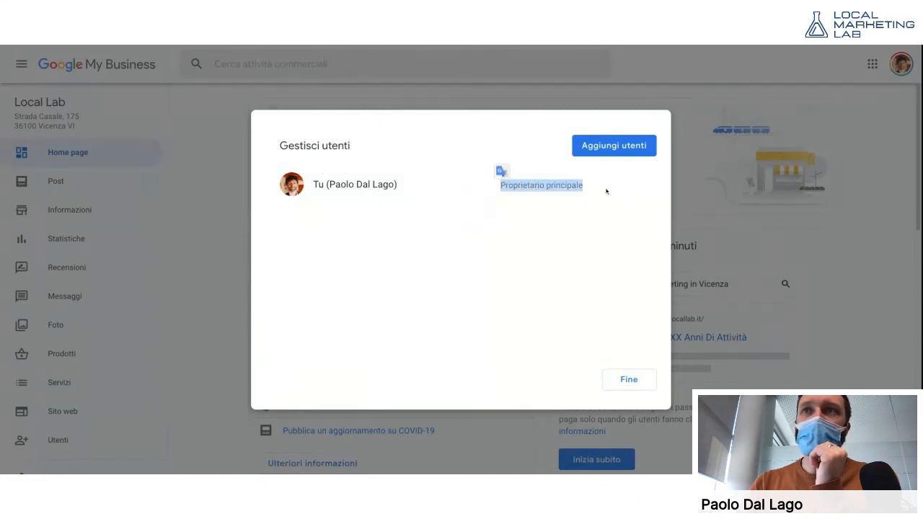
{"action": "left_click", "coordinate": [599, 151]}
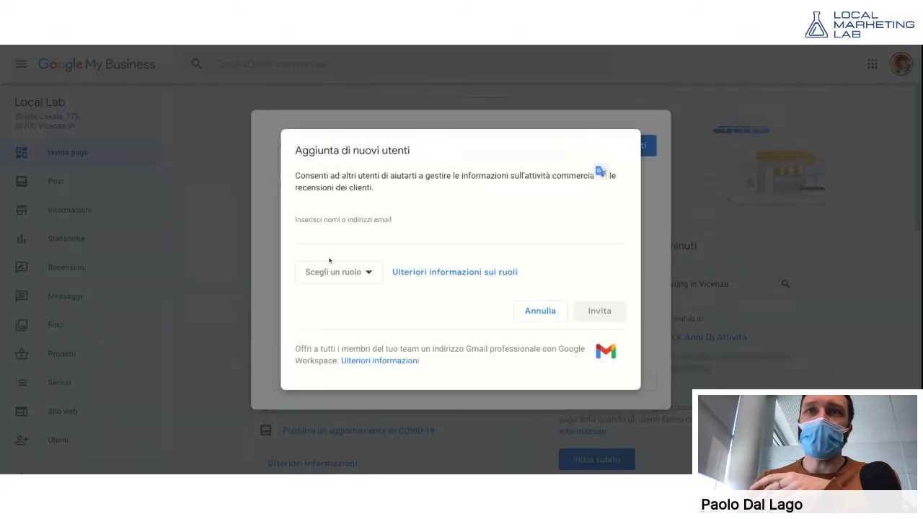
{"action": "left_click", "coordinate": [343, 230]}
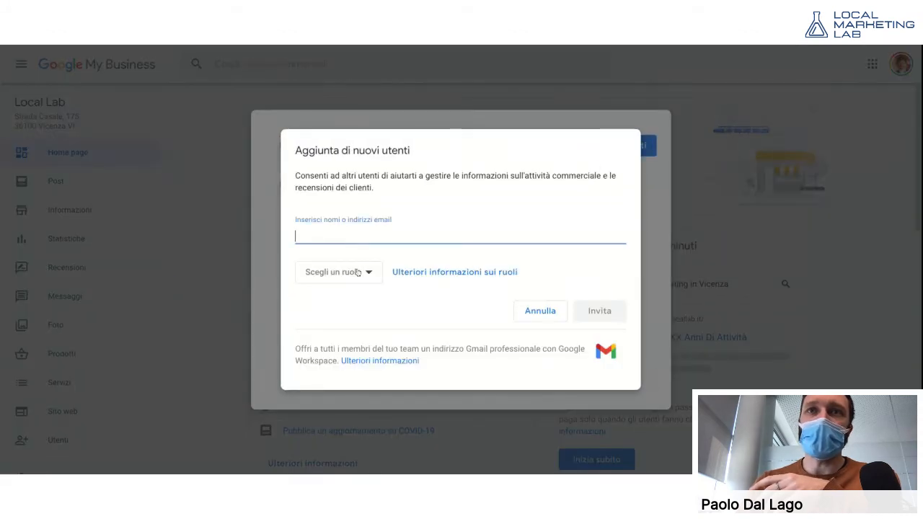
{"action": "left_click", "coordinate": [357, 272]}
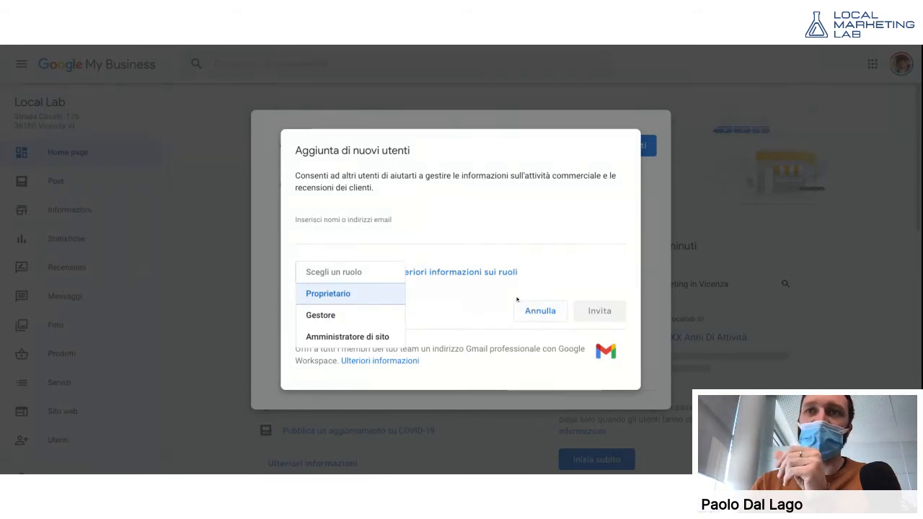
{"action": "left_click", "coordinate": [539, 310]}
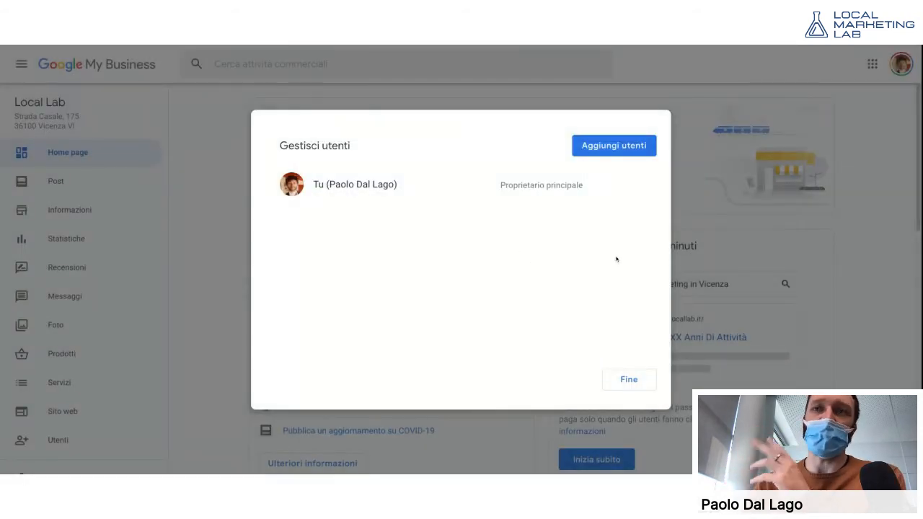
{"action": "left_click", "coordinate": [637, 378]}
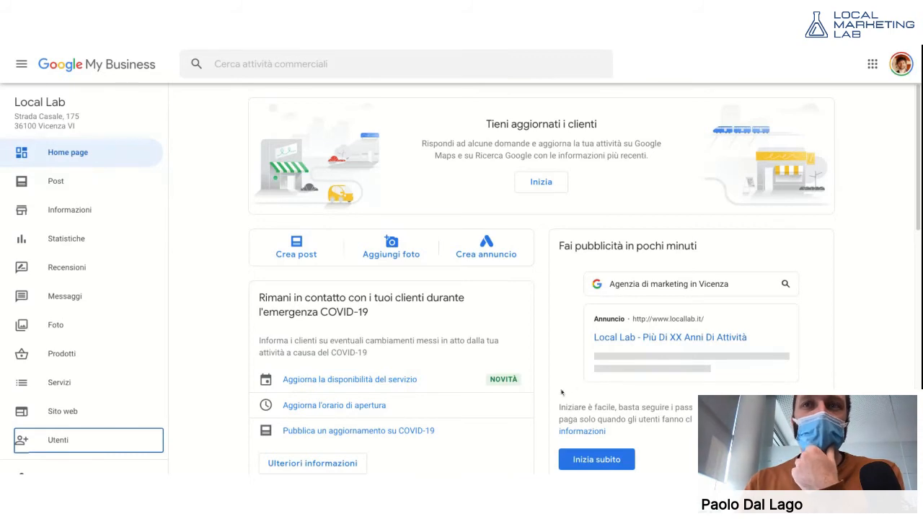
{"action": "left_click", "coordinate": [187, 308]}
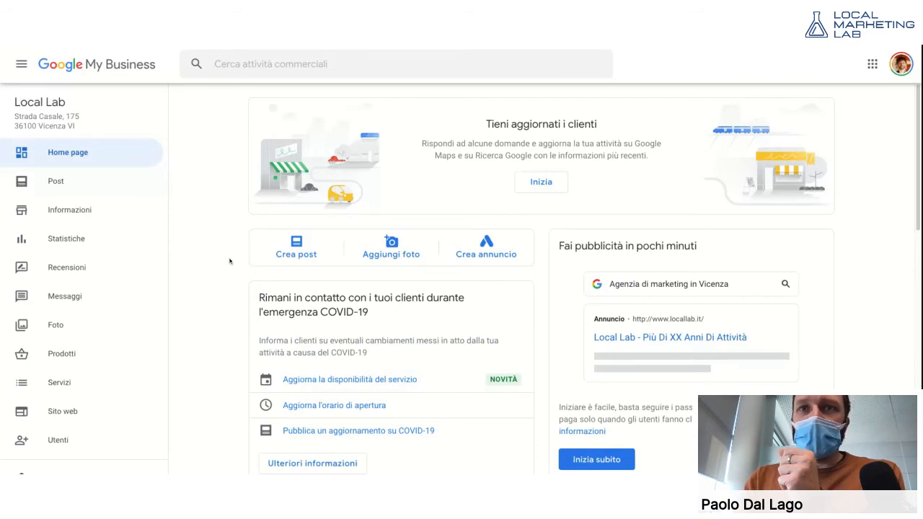
- Look over the Local Lab home page cards, including the profile completion and manager invitation suggestions
{"action": "scroll", "coordinate": [228, 262], "scroll_direction": "down", "scroll_amount": 3}
{"action": "scroll", "coordinate": [230, 262], "scroll_direction": "down", "scroll_amount": 4}
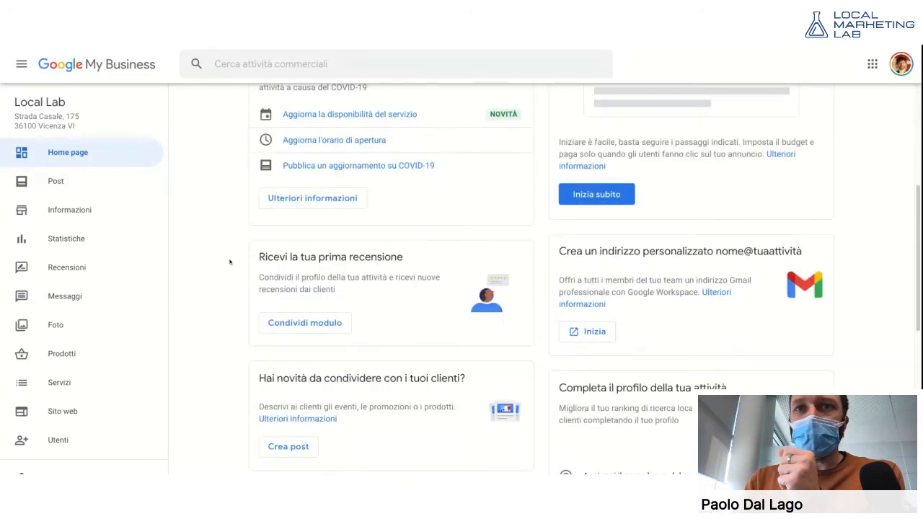
{"action": "scroll", "coordinate": [230, 262], "scroll_direction": "down", "scroll_amount": 8}
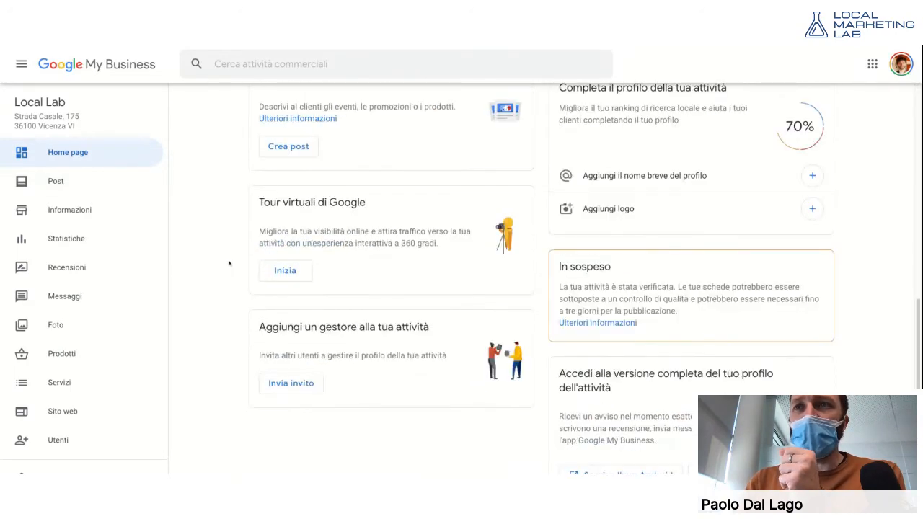
{"action": "scroll", "coordinate": [228, 265], "scroll_direction": "up", "scroll_amount": 16}
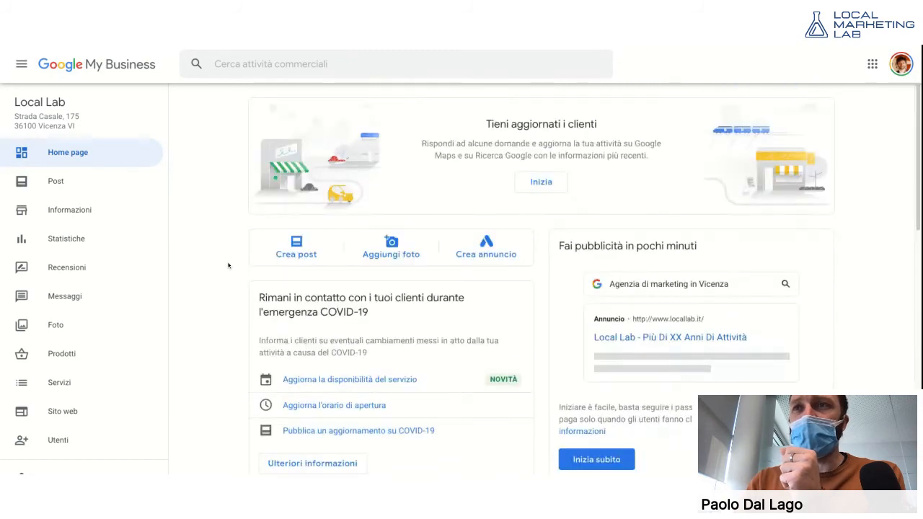
{"action": "scroll", "coordinate": [228, 265], "scroll_direction": "down", "scroll_amount": 3}
{"action": "scroll", "coordinate": [228, 265], "scroll_direction": "up", "scroll_amount": 3}
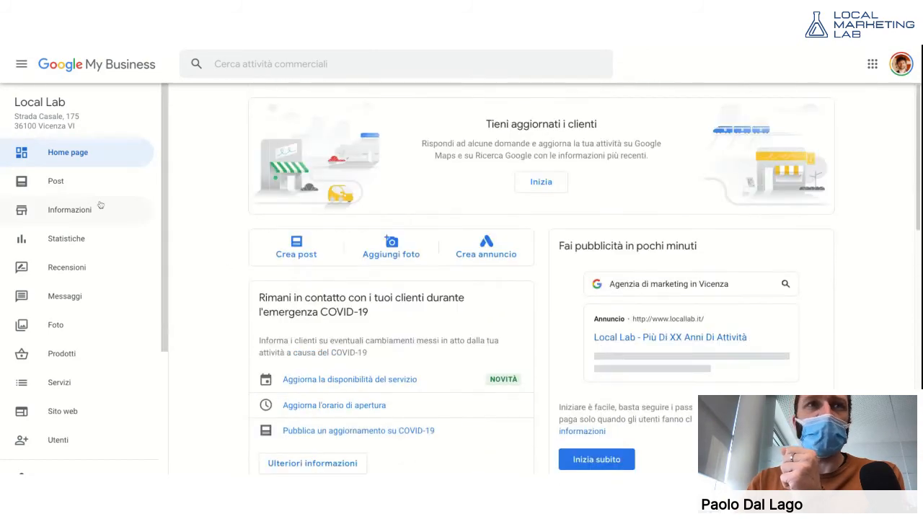
- Open the Post section and examine the post types that can be added to the listing
{"action": "left_click", "coordinate": [78, 183]}
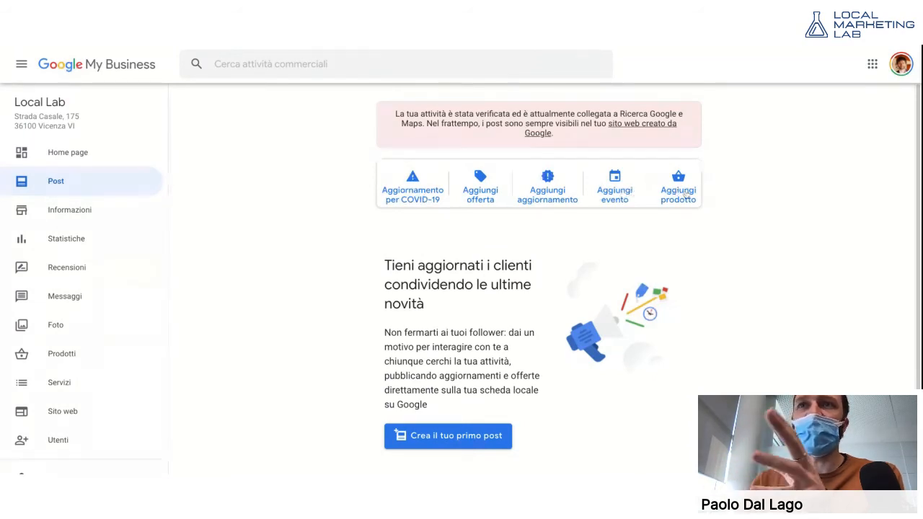
{"action": "scroll", "coordinate": [340, 319], "scroll_direction": "down", "scroll_amount": 1}
{"action": "scroll", "coordinate": [316, 311], "scroll_direction": "up", "scroll_amount": 1}
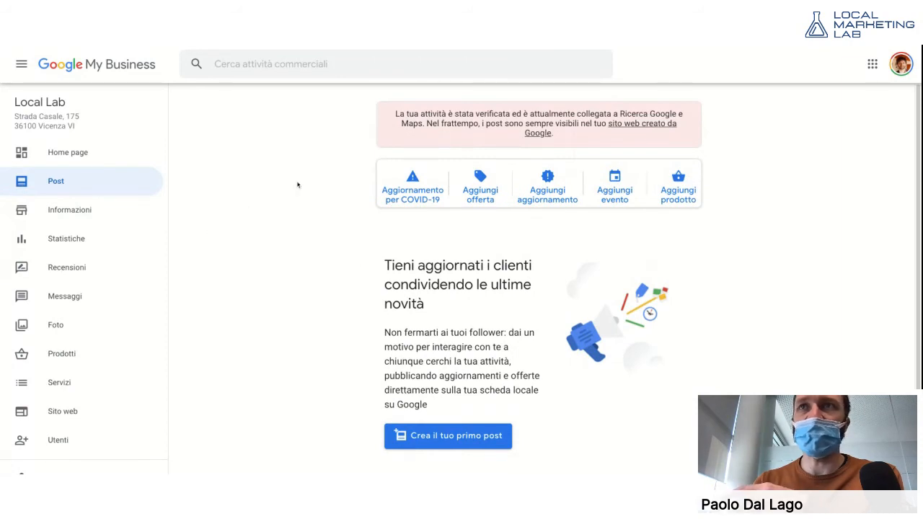
- Open the Informazioni section and review the listing's business details, from the address and opening hours to the website and services
{"action": "left_click", "coordinate": [97, 214]}
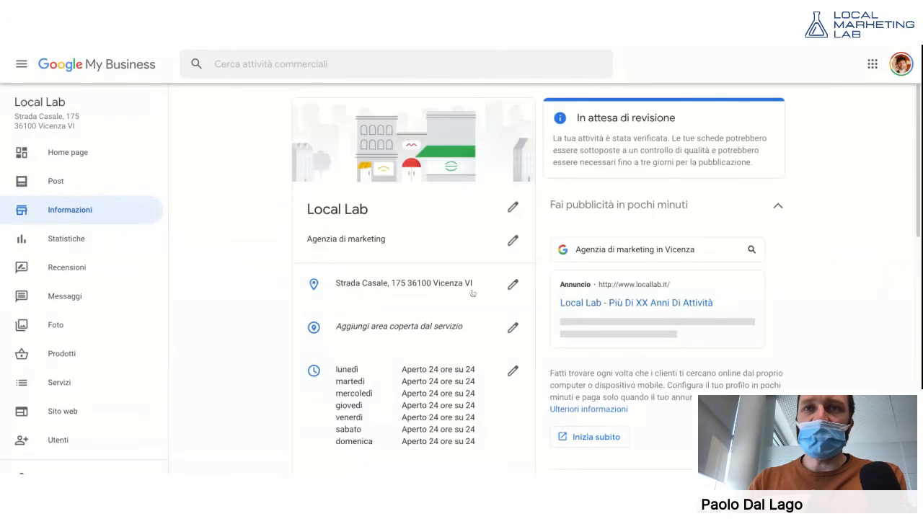
{"action": "scroll", "coordinate": [243, 249], "scroll_direction": "down", "scroll_amount": 1}
{"action": "scroll", "coordinate": [242, 251], "scroll_direction": "down", "scroll_amount": 4}
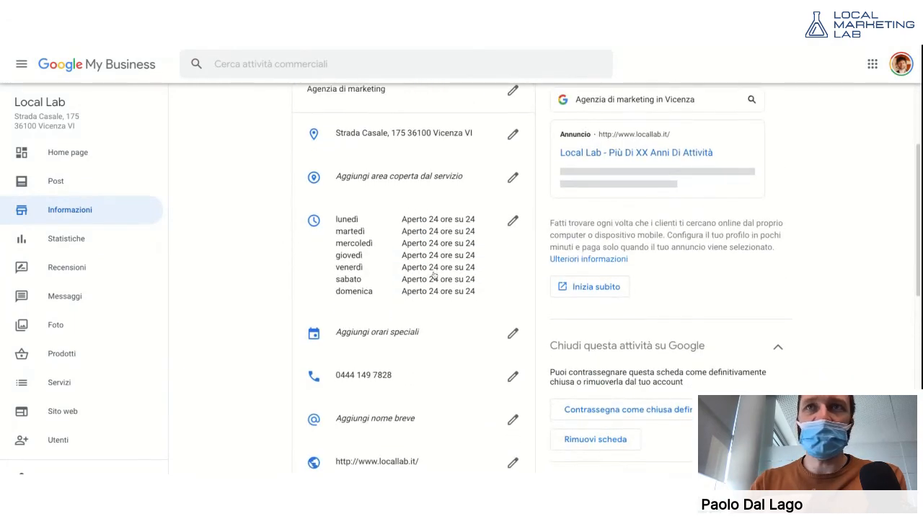
{"action": "scroll", "coordinate": [421, 283], "scroll_direction": "down", "scroll_amount": 4}
{"action": "scroll", "coordinate": [421, 282], "scroll_direction": "down", "scroll_amount": 2}
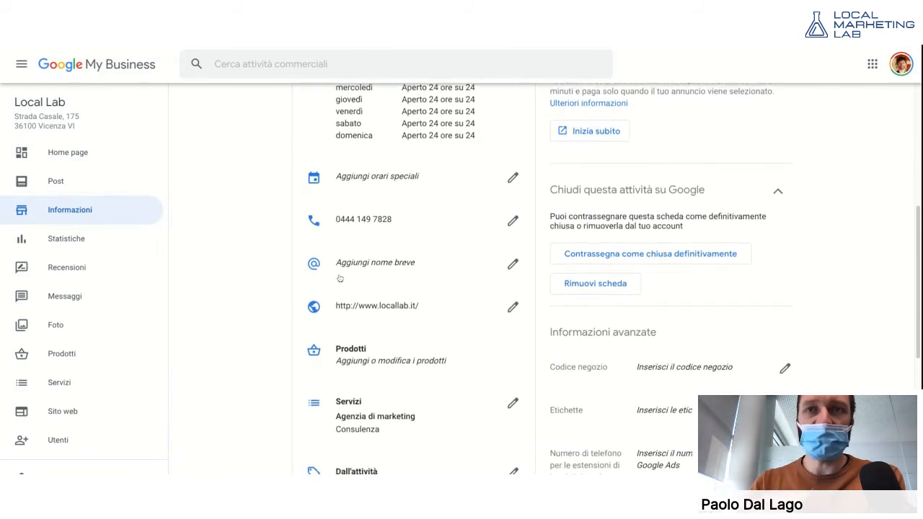
- Open the Statistiche section and examine its reports on customer searches, views, customer actions and calls
{"action": "left_click", "coordinate": [99, 252]}
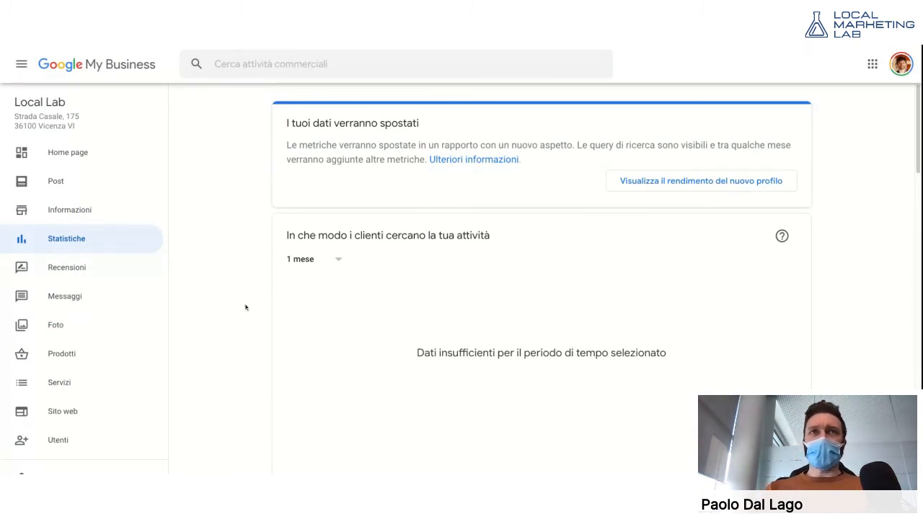
{"action": "scroll", "coordinate": [500, 333], "scroll_direction": "down", "scroll_amount": 5}
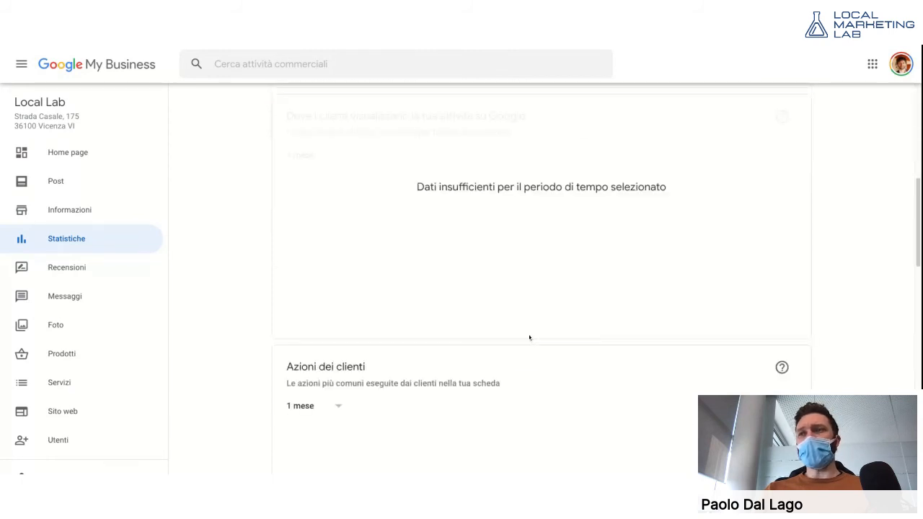
{"action": "scroll", "coordinate": [529, 337], "scroll_direction": "down", "scroll_amount": 2}
{"action": "scroll", "coordinate": [529, 340], "scroll_direction": "up", "scroll_amount": 7}
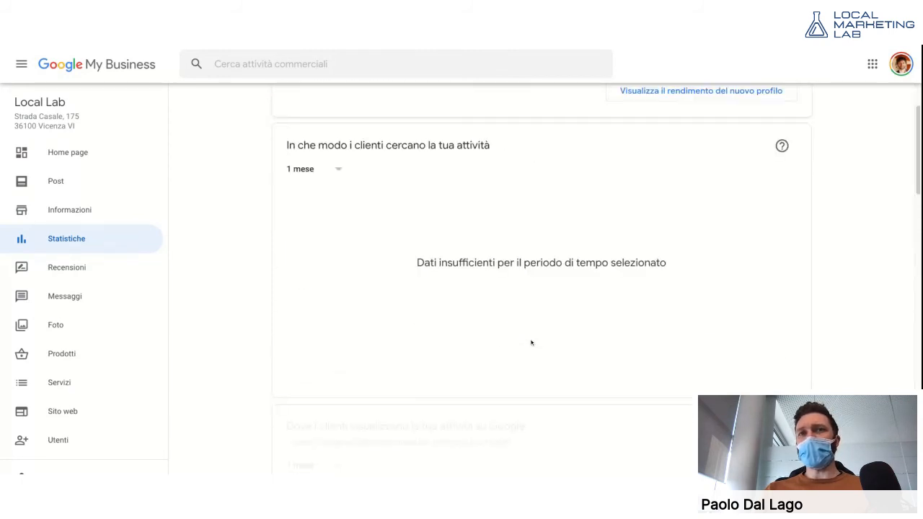
{"action": "scroll", "coordinate": [530, 342], "scroll_direction": "up", "scroll_amount": 1}
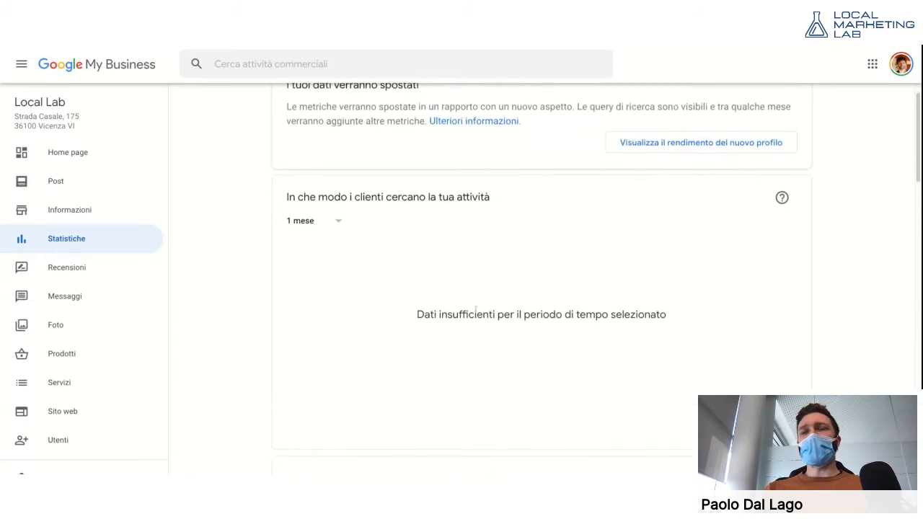
{"action": "scroll", "coordinate": [710, 215], "scroll_direction": "down", "scroll_amount": 3}
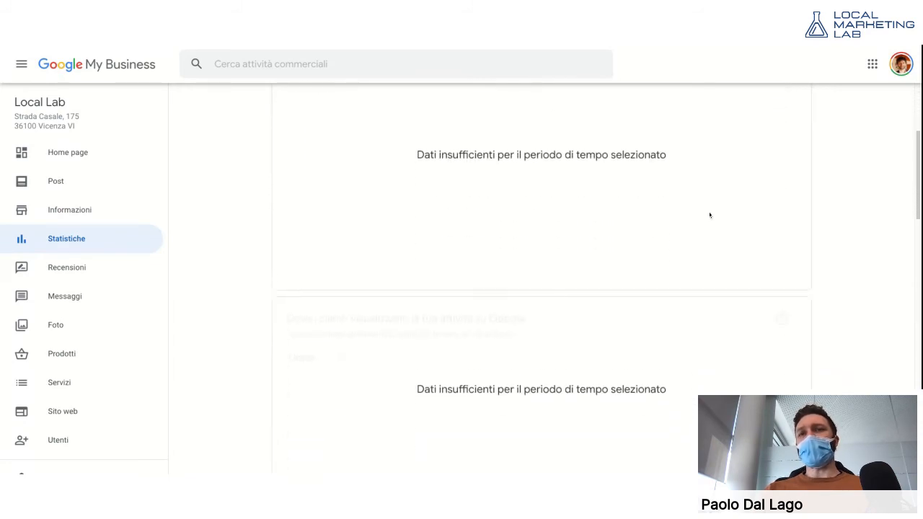
{"action": "scroll", "coordinate": [640, 249], "scroll_direction": "down", "scroll_amount": 1}
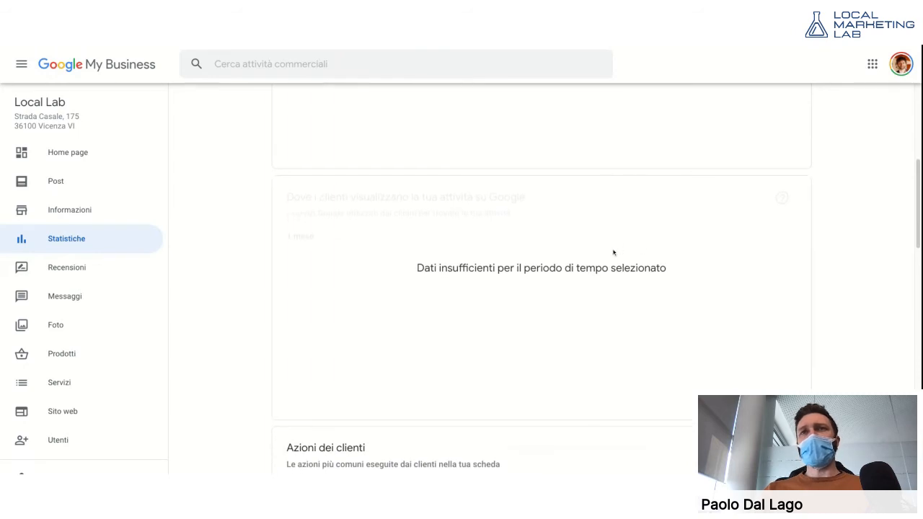
{"action": "scroll", "coordinate": [548, 310], "scroll_direction": "down", "scroll_amount": 1}
{"action": "scroll", "coordinate": [571, 291], "scroll_direction": "down", "scroll_amount": 3}
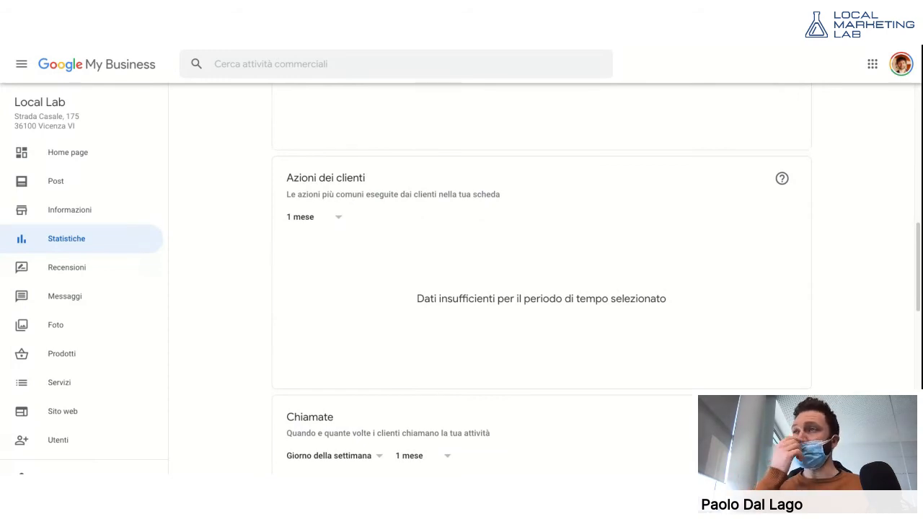
{"action": "scroll", "coordinate": [449, 273], "scroll_direction": "down", "scroll_amount": 4}
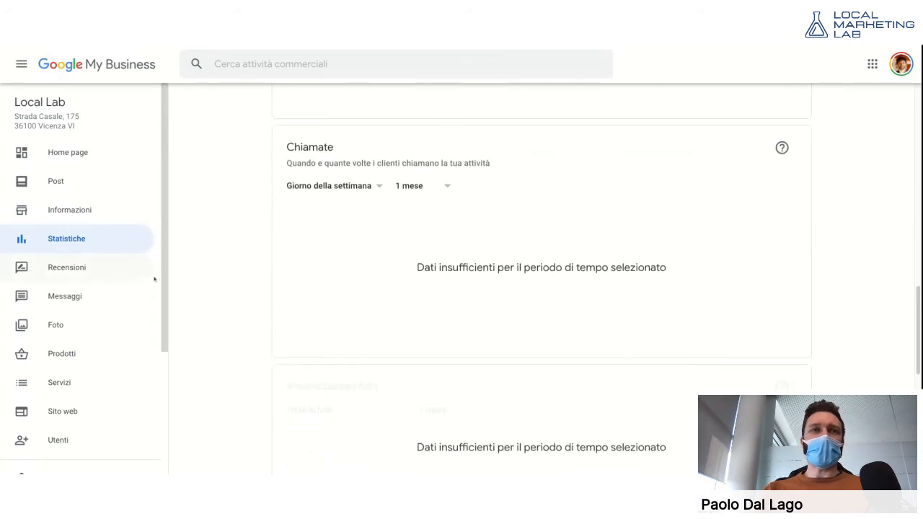
- Open the Recensioni section and read its information about replying to customer reviews
{"action": "left_click", "coordinate": [88, 272]}
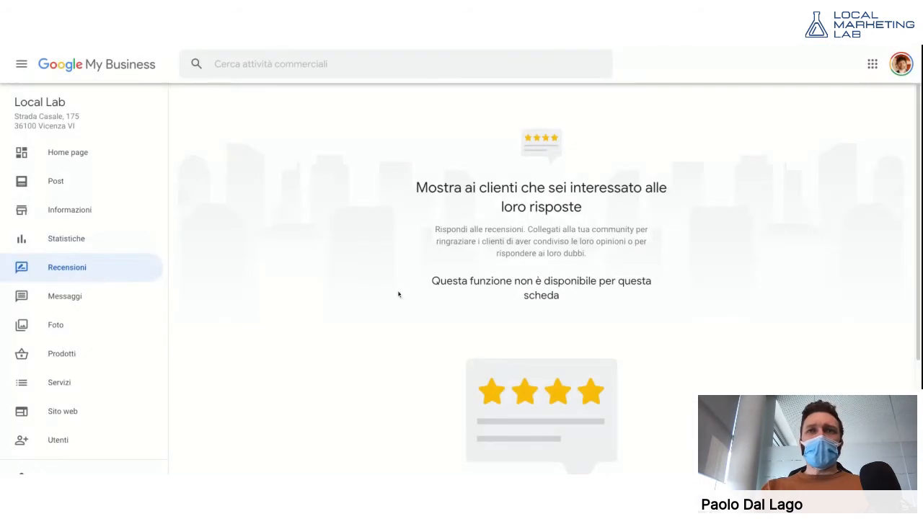
{"action": "scroll", "coordinate": [361, 255], "scroll_direction": "down", "scroll_amount": 1}
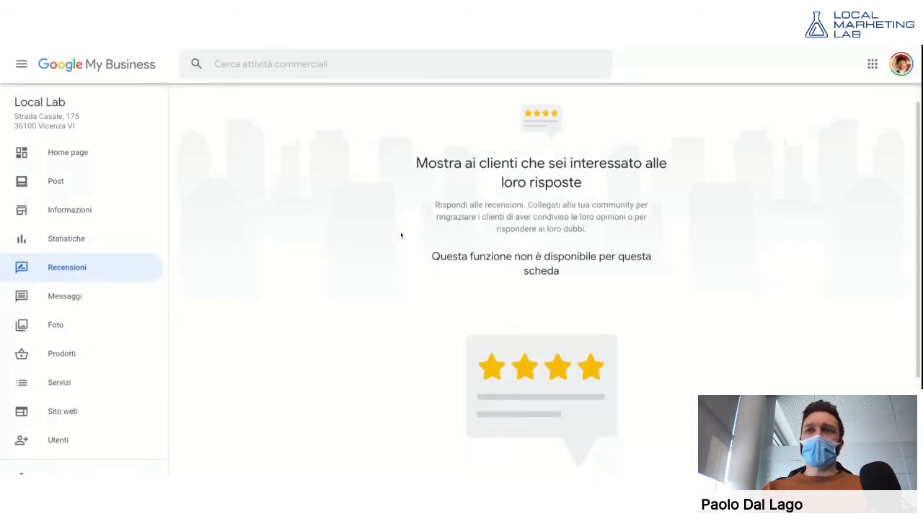
{"action": "scroll", "coordinate": [409, 334], "scroll_direction": "down", "scroll_amount": 2}
{"action": "scroll", "coordinate": [410, 335], "scroll_direction": "up", "scroll_amount": 3}
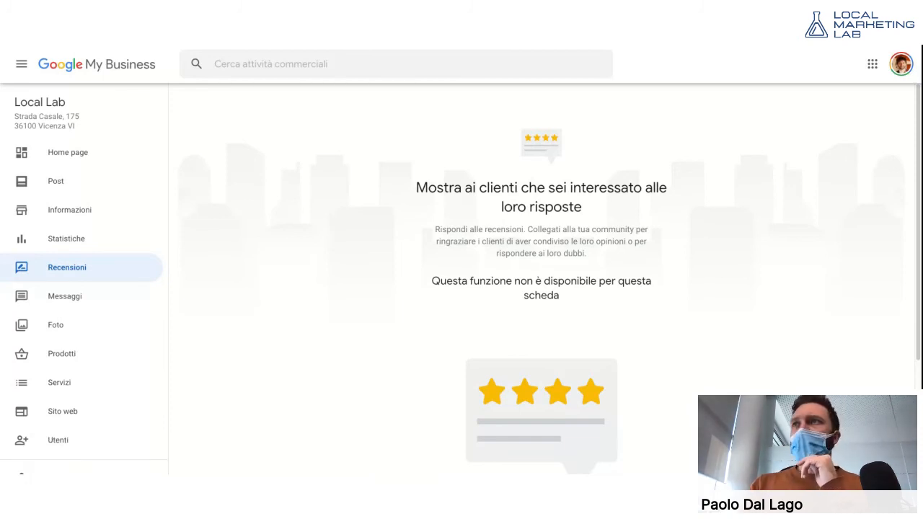
- Open the Messaggi section and read its explanation of customer messaging
{"action": "left_click", "coordinate": [103, 301]}
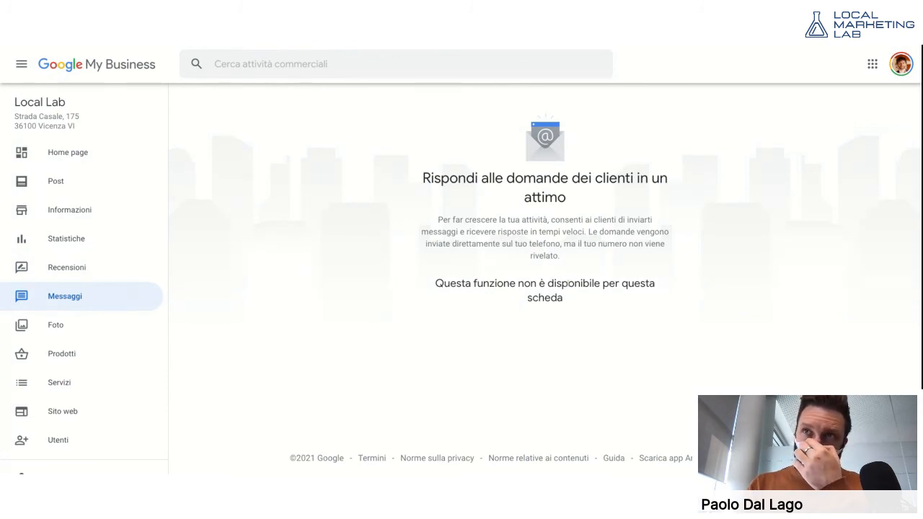
{"action": "left_click_drag", "start_coordinate": [433, 231], "coordinate": [592, 307]}
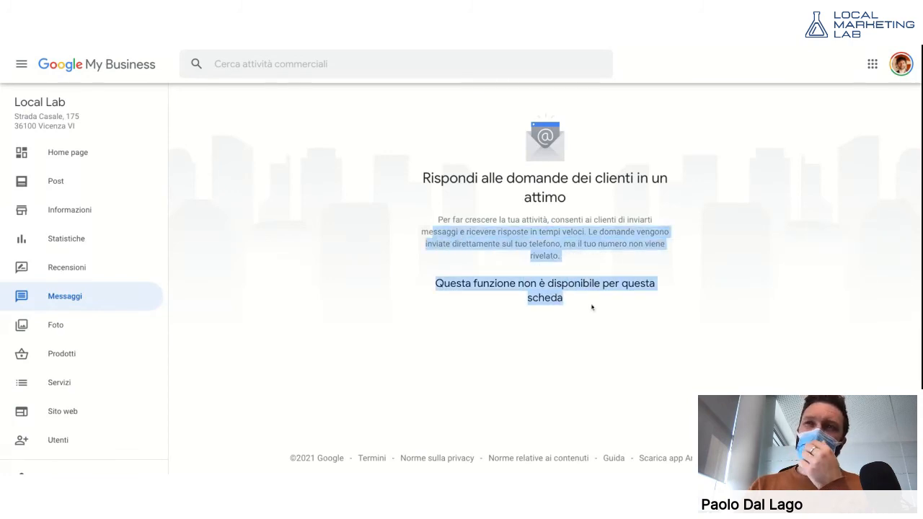
{"action": "left_click", "coordinate": [386, 258]}
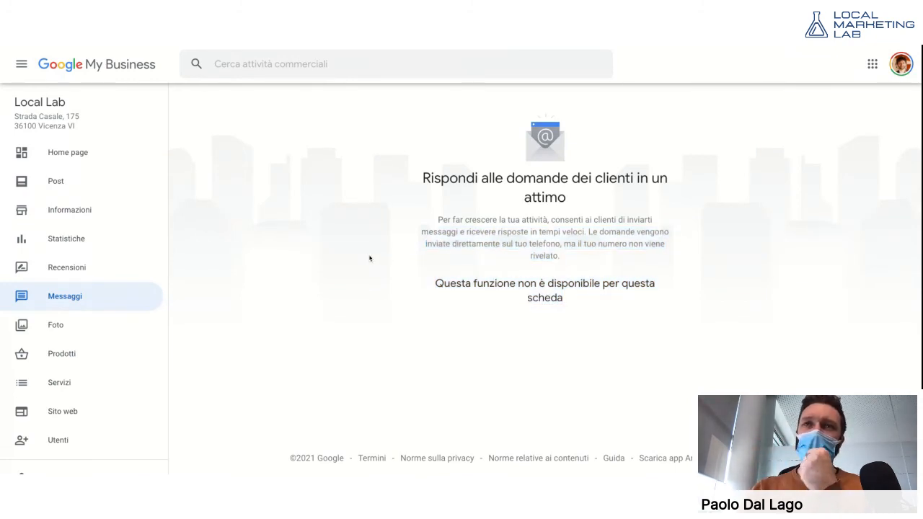
- Review the photo and video categories in the Foto section, then examine the Prodotti section
{"action": "left_click", "coordinate": [120, 329]}
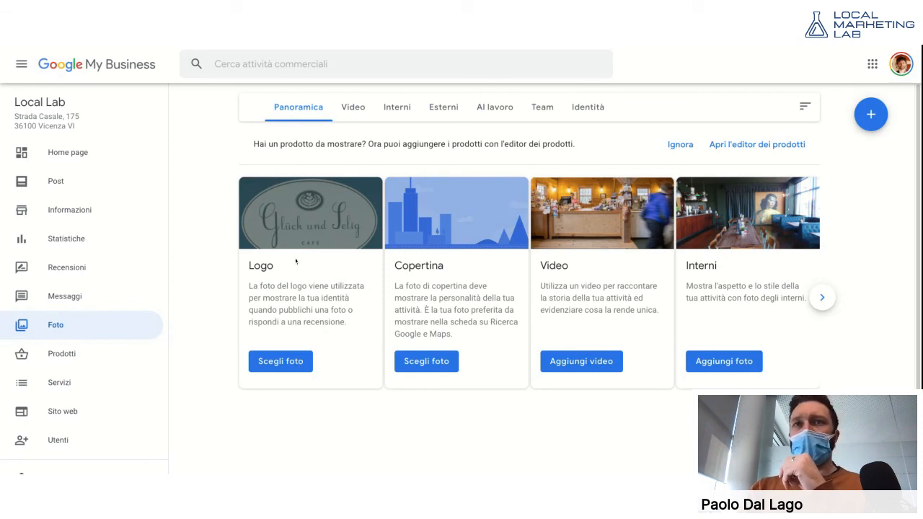
{"action": "left_click", "coordinate": [826, 304]}
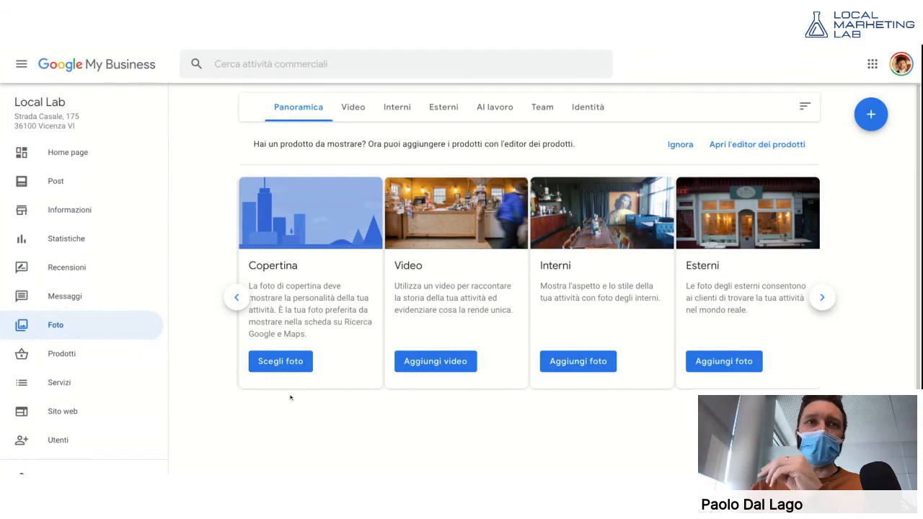
{"action": "left_click", "coordinate": [85, 360]}
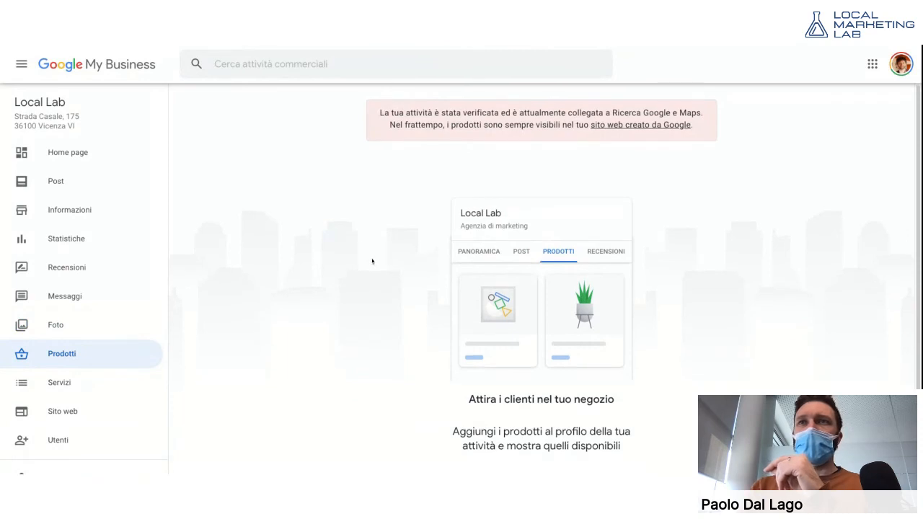
{"action": "scroll", "coordinate": [372, 260], "scroll_direction": "down", "scroll_amount": 1}
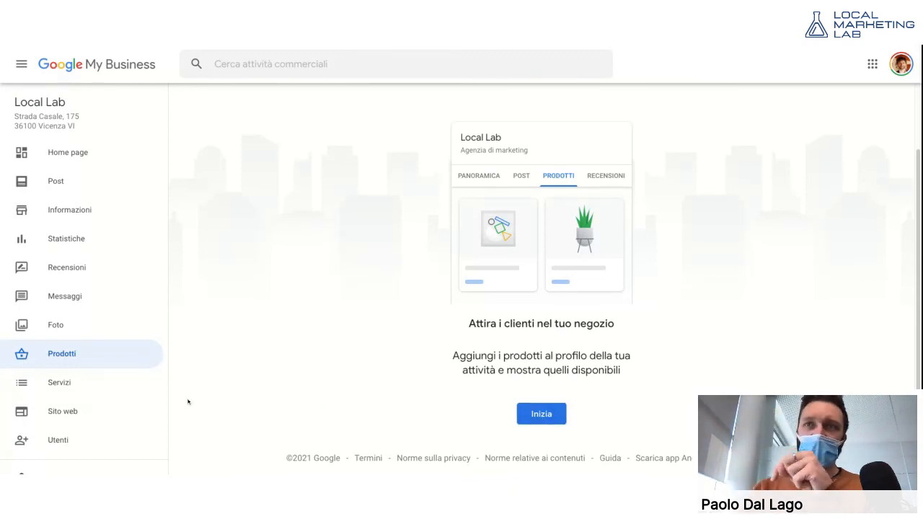
- Open the Servizi section and review the services listed under the main category Agenzia di marketing
{"action": "left_click", "coordinate": [97, 379]}
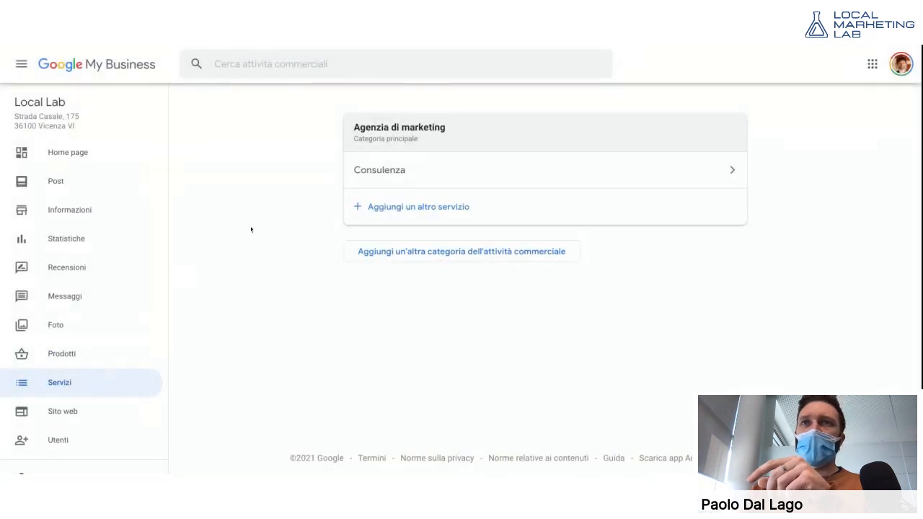
{"action": "scroll", "coordinate": [129, 288], "scroll_direction": "down", "scroll_amount": 2}
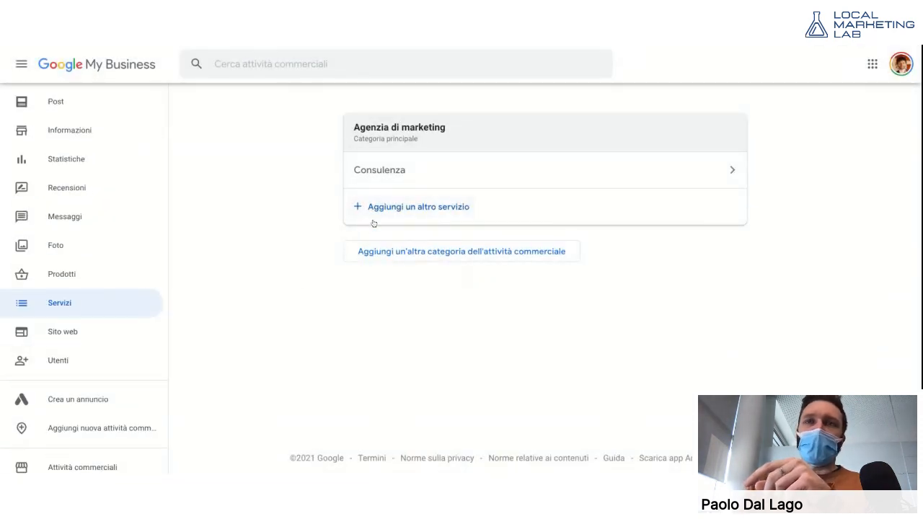
- Open the Sito web section and examine the website preview from its header through updates, testimonials and gallery to the contact details
{"action": "scroll", "coordinate": [134, 338], "scroll_direction": "down", "scroll_amount": 1}
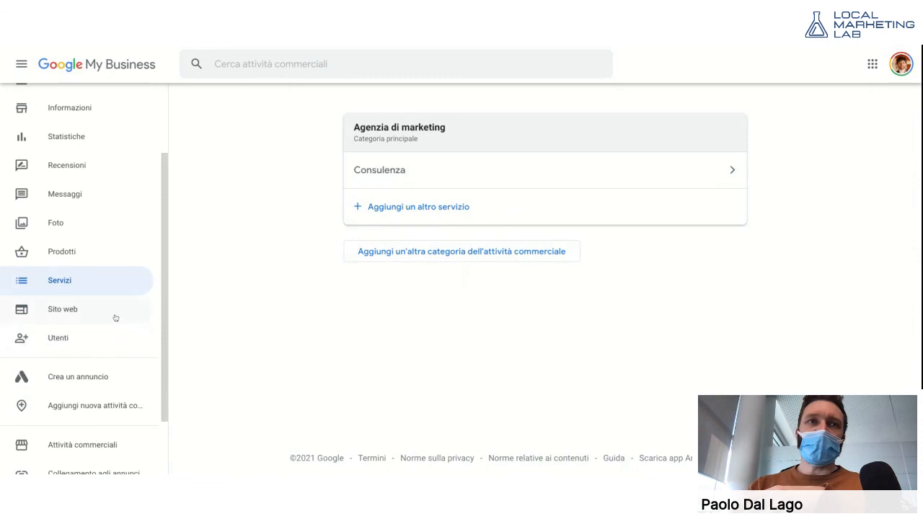
{"action": "left_click", "coordinate": [115, 318]}
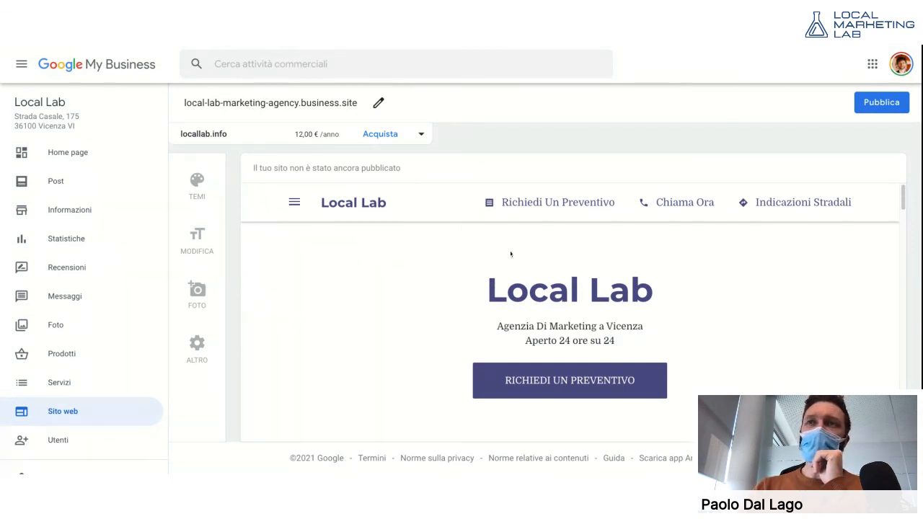
{"action": "scroll", "coordinate": [468, 250], "scroll_direction": "down", "scroll_amount": 5}
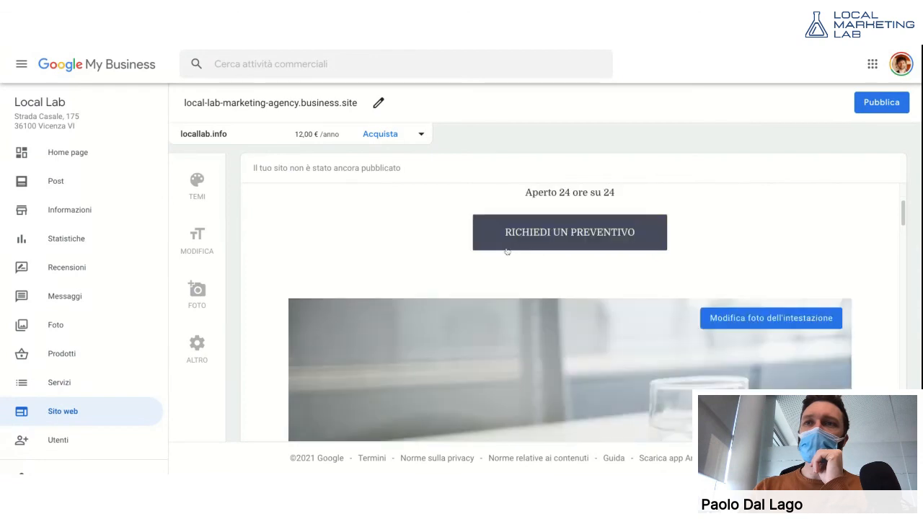
{"action": "scroll", "coordinate": [905, 216], "scroll_direction": "down", "scroll_amount": 5}
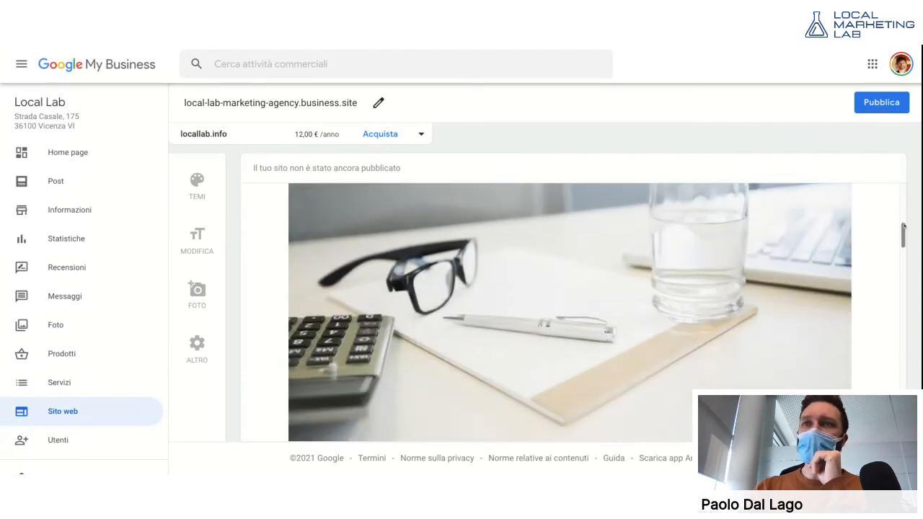
{"action": "scroll", "coordinate": [904, 227], "scroll_direction": "down", "scroll_amount": 4}
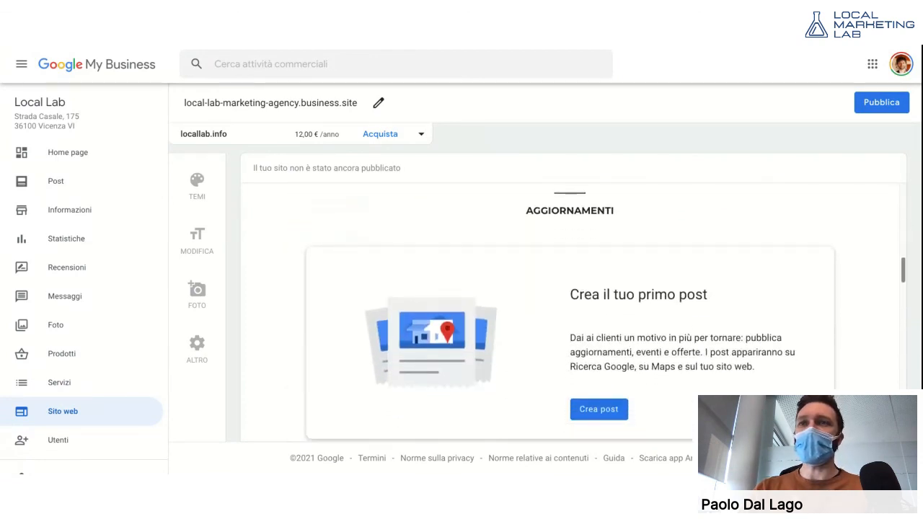
{"action": "scroll", "coordinate": [570, 310], "scroll_direction": "down", "scroll_amount": 1}
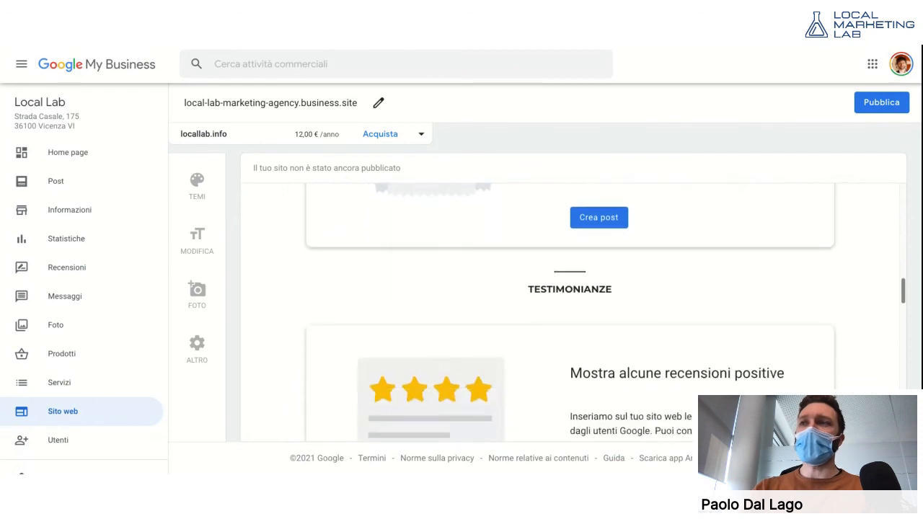
{"action": "scroll", "coordinate": [386, 404], "scroll_direction": "down", "scroll_amount": 10}
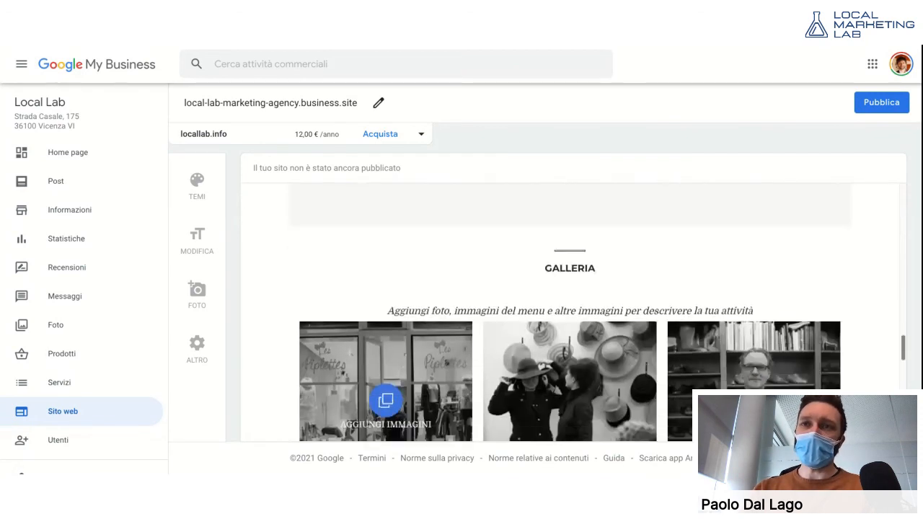
{"action": "scroll", "coordinate": [386, 403], "scroll_direction": "down", "scroll_amount": 10}
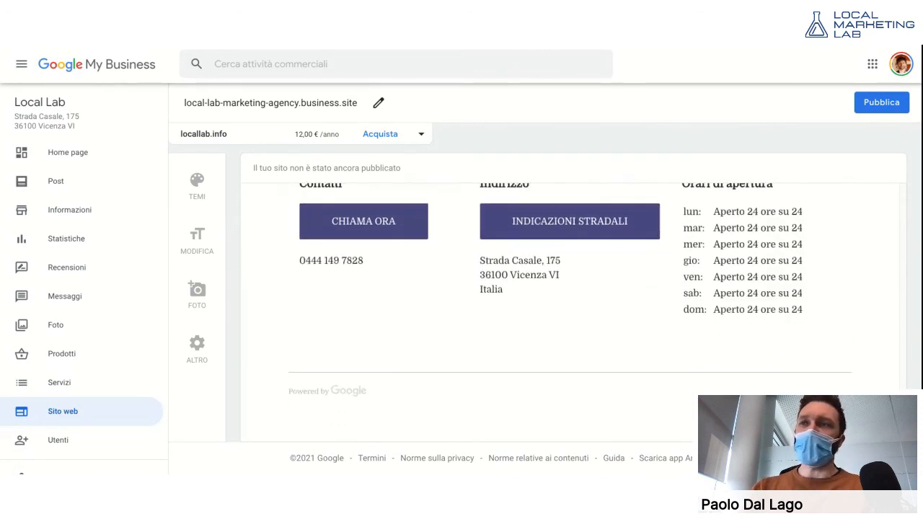
{"action": "scroll", "coordinate": [570, 312], "scroll_direction": "up", "scroll_amount": 20}
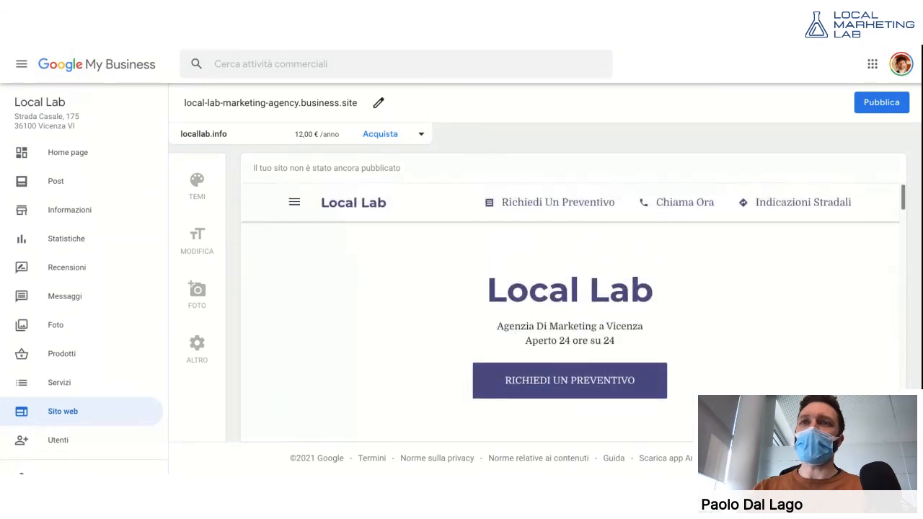
{"action": "scroll", "coordinate": [569, 311], "scroll_direction": "down", "scroll_amount": 5}
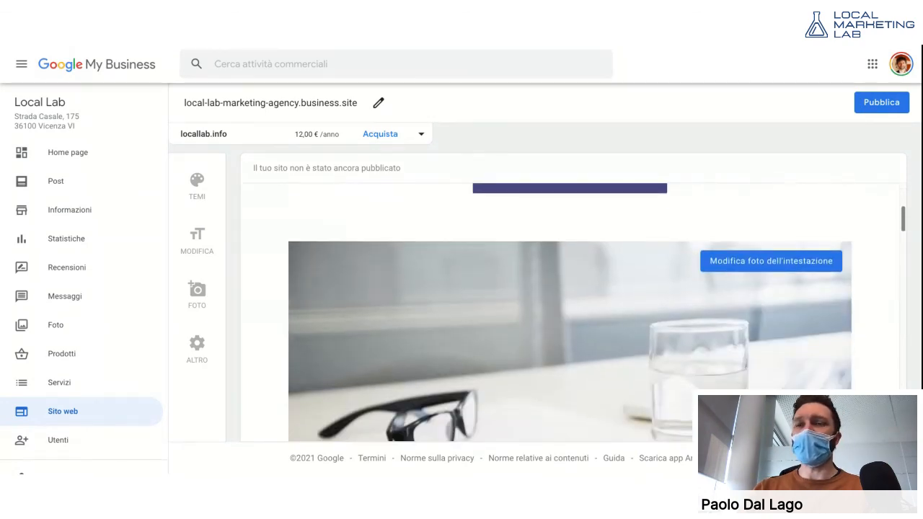
{"action": "scroll", "coordinate": [569, 312], "scroll_direction": "up", "scroll_amount": 2}
{"action": "scroll", "coordinate": [569, 311], "scroll_direction": "up", "scroll_amount": 3}
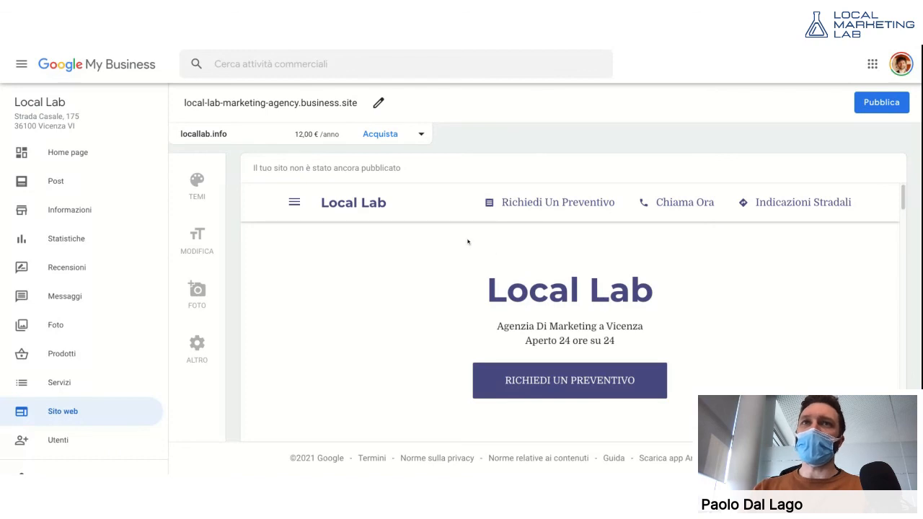
- Check the yearly price of the locallab.info domain, then glance through the upper part of the website preview again
{"action": "left_click_drag", "start_coordinate": [294, 135], "coordinate": [340, 135]}
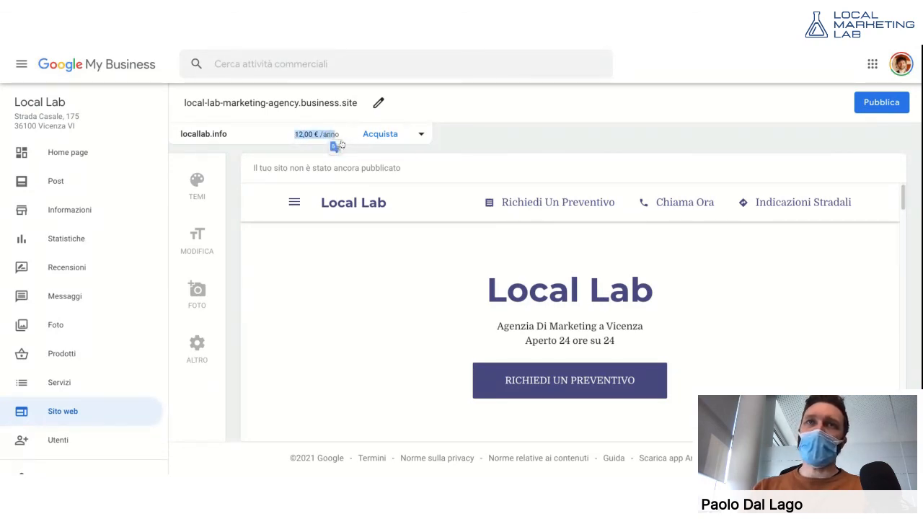
{"action": "left_click", "coordinate": [542, 154]}
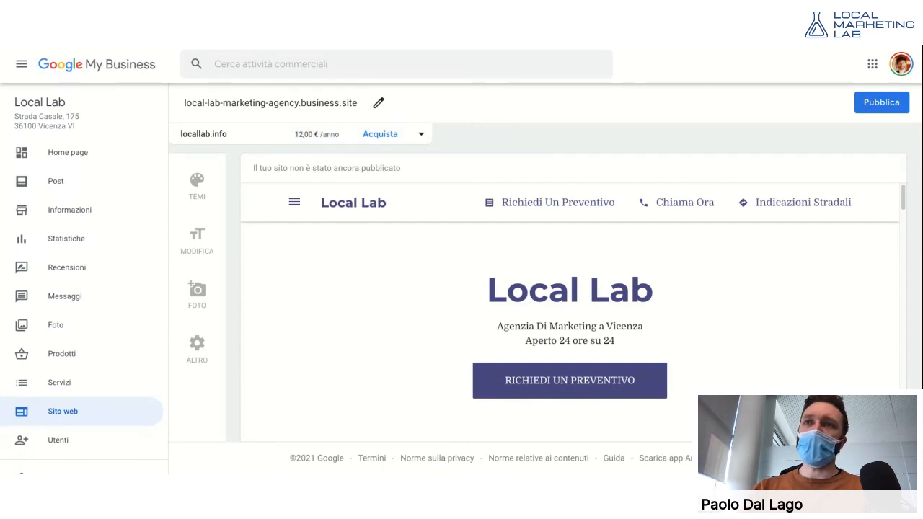
{"action": "scroll", "coordinate": [906, 200], "scroll_direction": "down", "scroll_amount": 7}
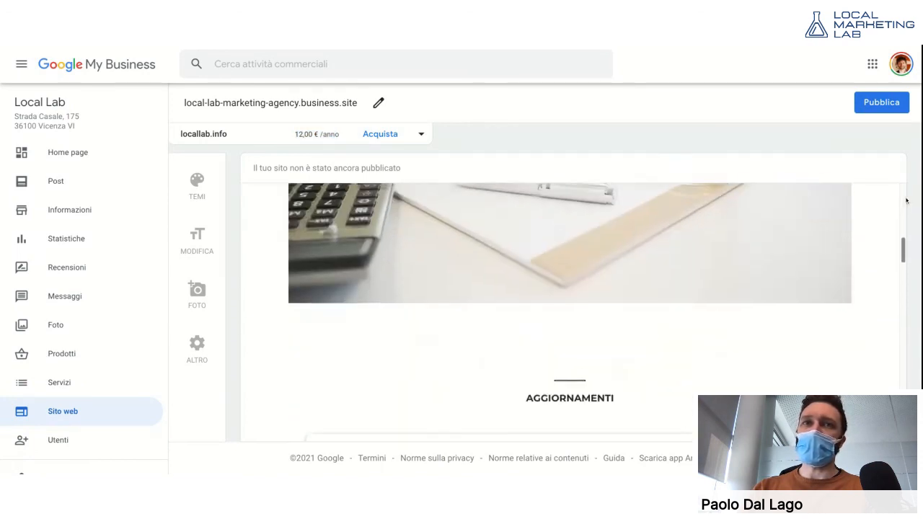
{"action": "scroll", "coordinate": [906, 201], "scroll_direction": "up", "scroll_amount": 8}
- View the user management dialog and close it, then look over the remaining entries of the dashboard navigation
{"action": "scroll", "coordinate": [122, 386], "scroll_direction": "down", "scroll_amount": 1}
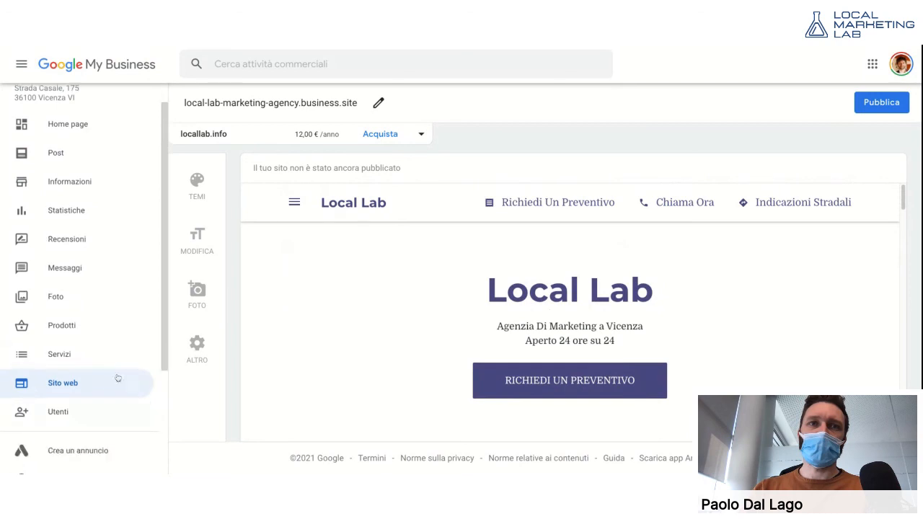
{"action": "left_click", "coordinate": [89, 410]}
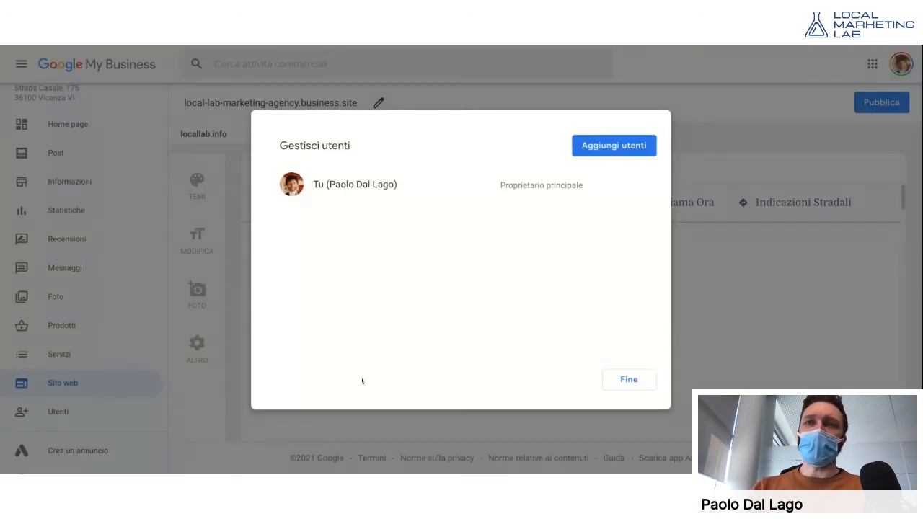
{"action": "left_click", "coordinate": [638, 389]}
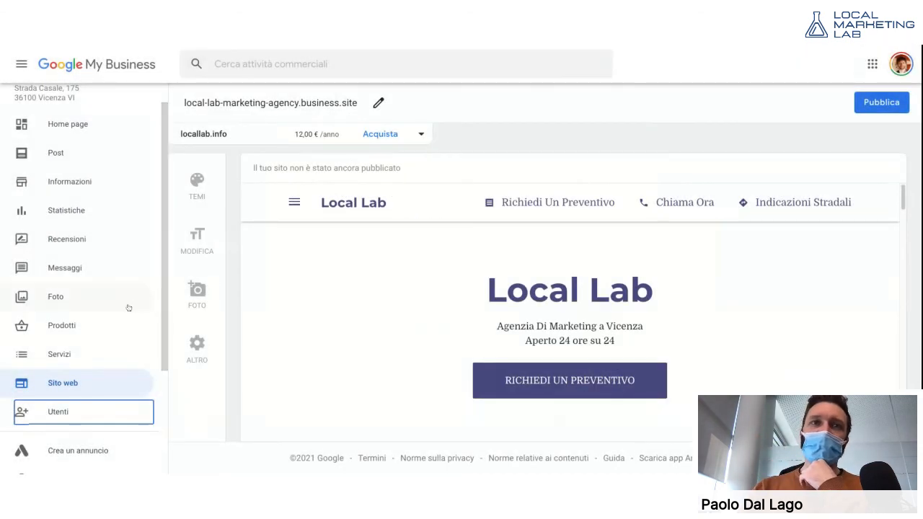
{"action": "scroll", "coordinate": [128, 308], "scroll_direction": "down", "scroll_amount": 2}
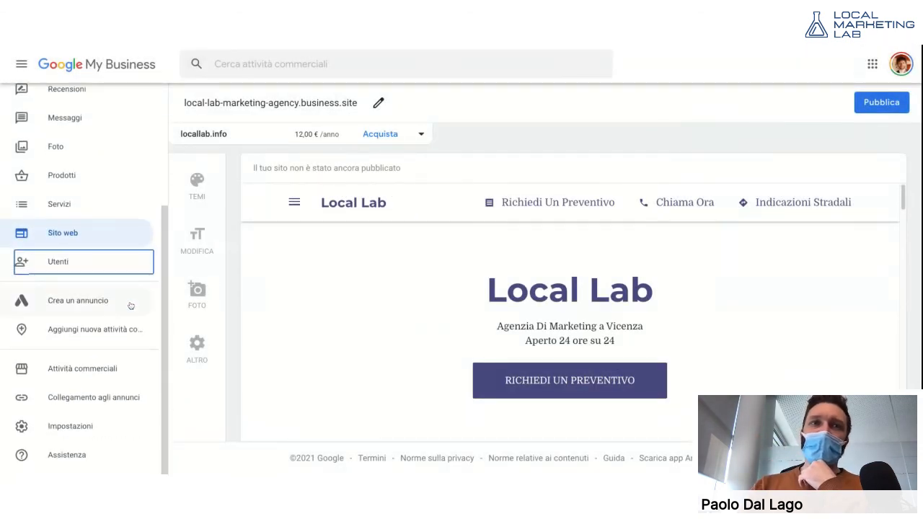
{"action": "scroll", "coordinate": [129, 305], "scroll_direction": "up", "scroll_amount": 3}
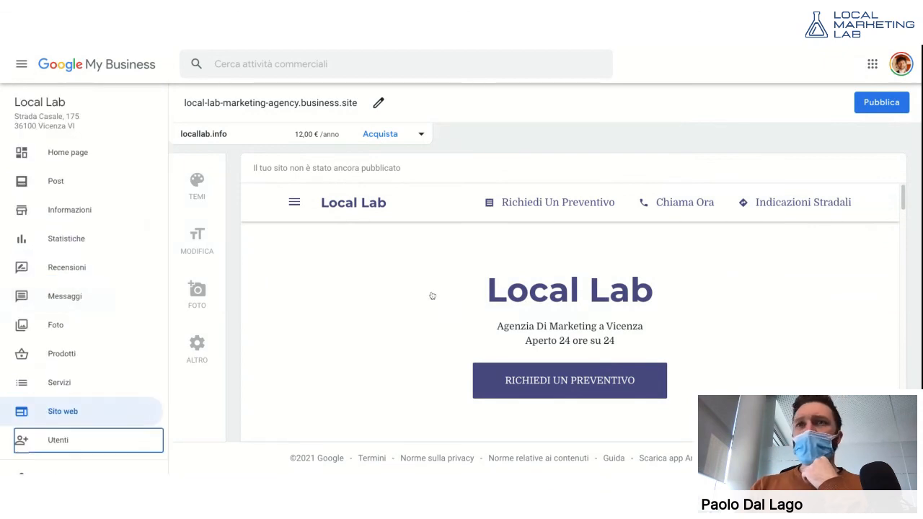